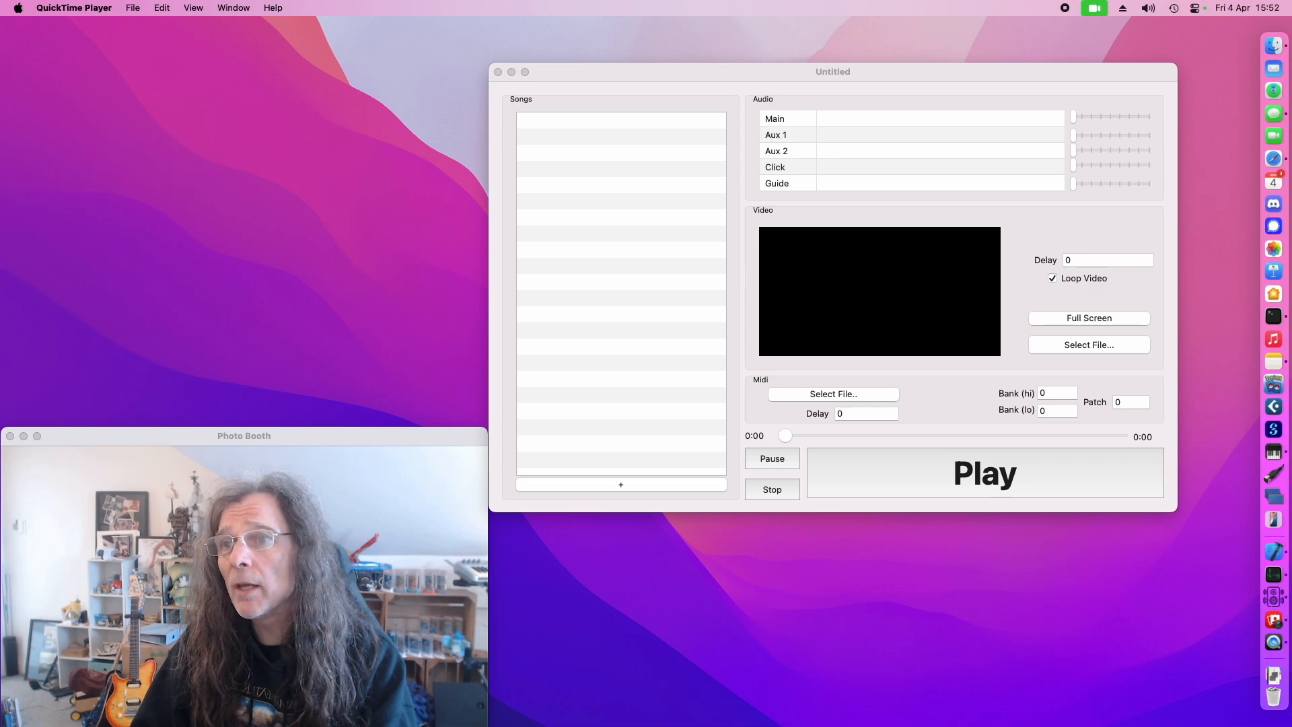
Bring the PerfumeBT folder window into view and preview PerfumeOfTheTimeless-Main.mp3 at several points up to near its end
left_click_drag(0, 269, 15, 53)
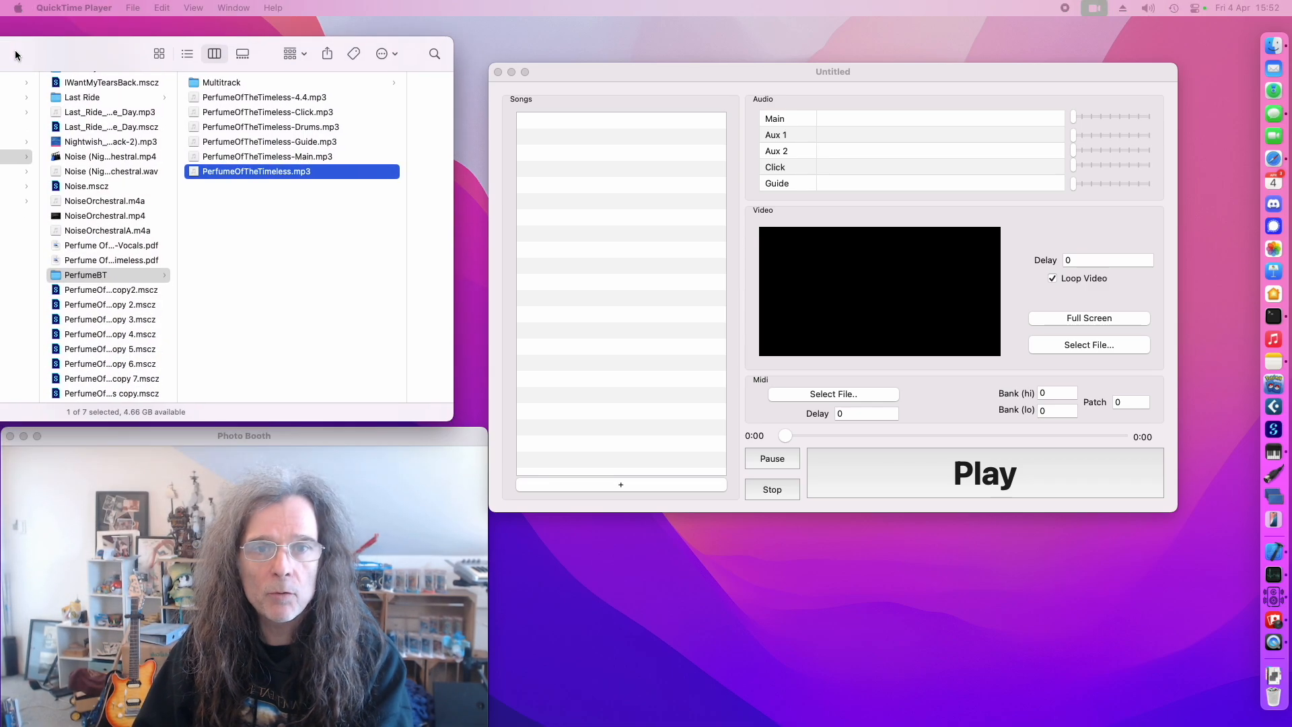
left_click(268, 156)
key("space")
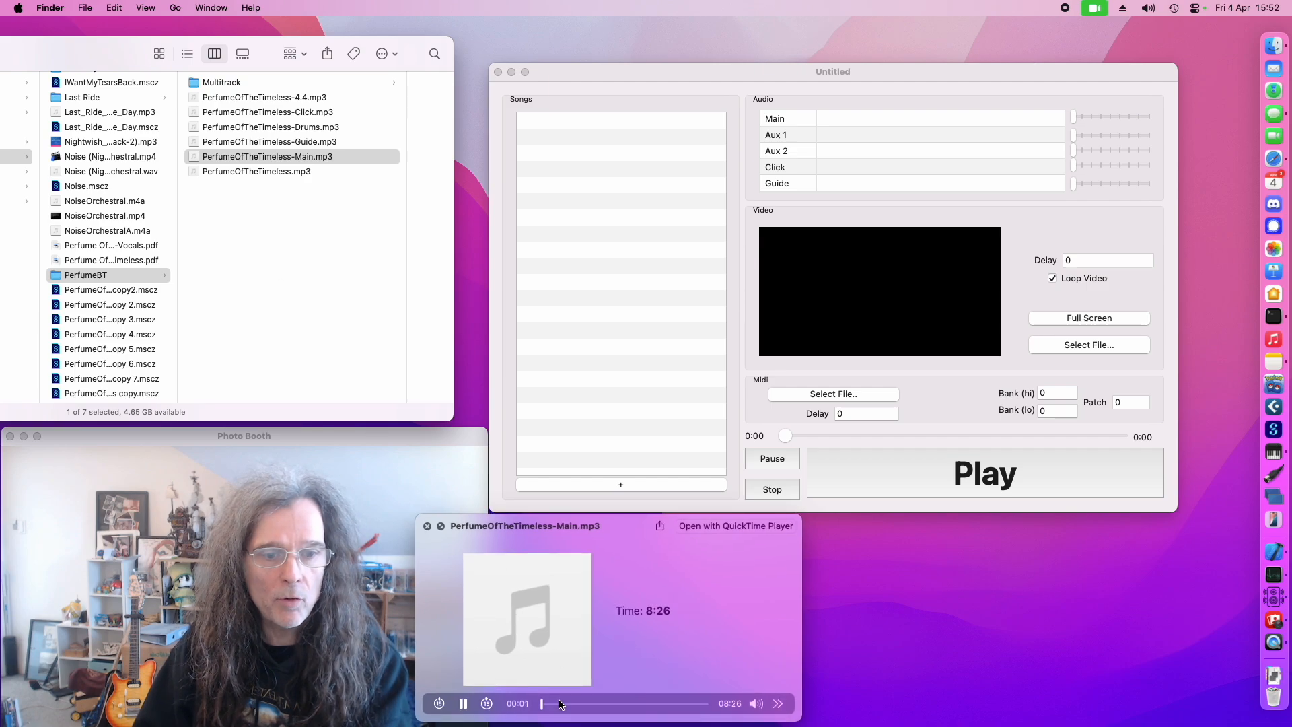
left_click(557, 708)
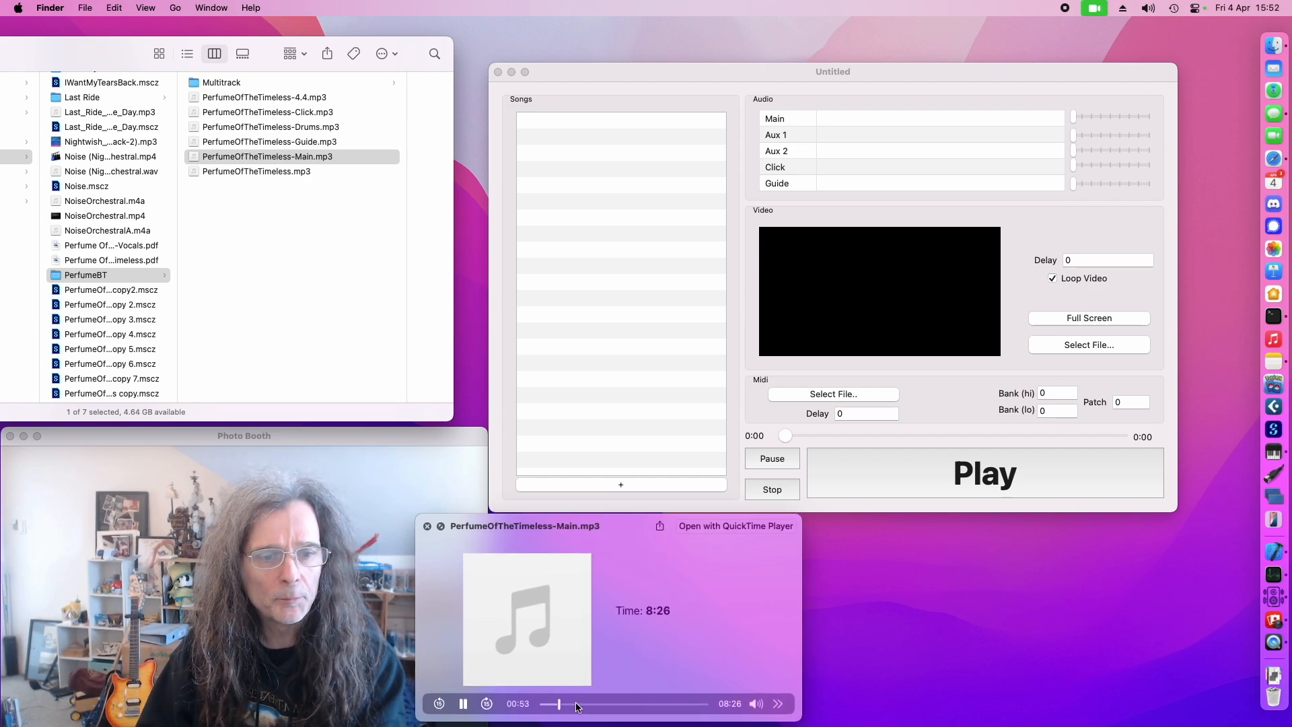
left_click(577, 705)
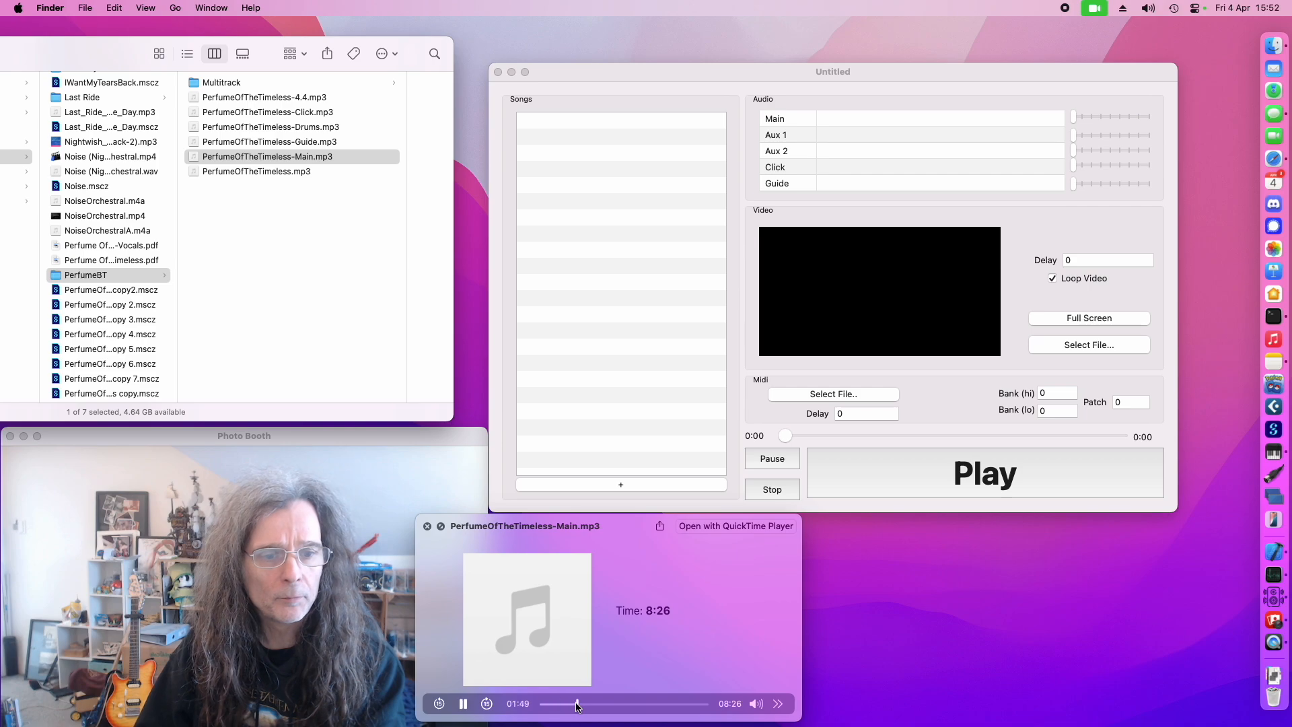
left_click(628, 705)
left_click_drag(628, 704, 690, 705)
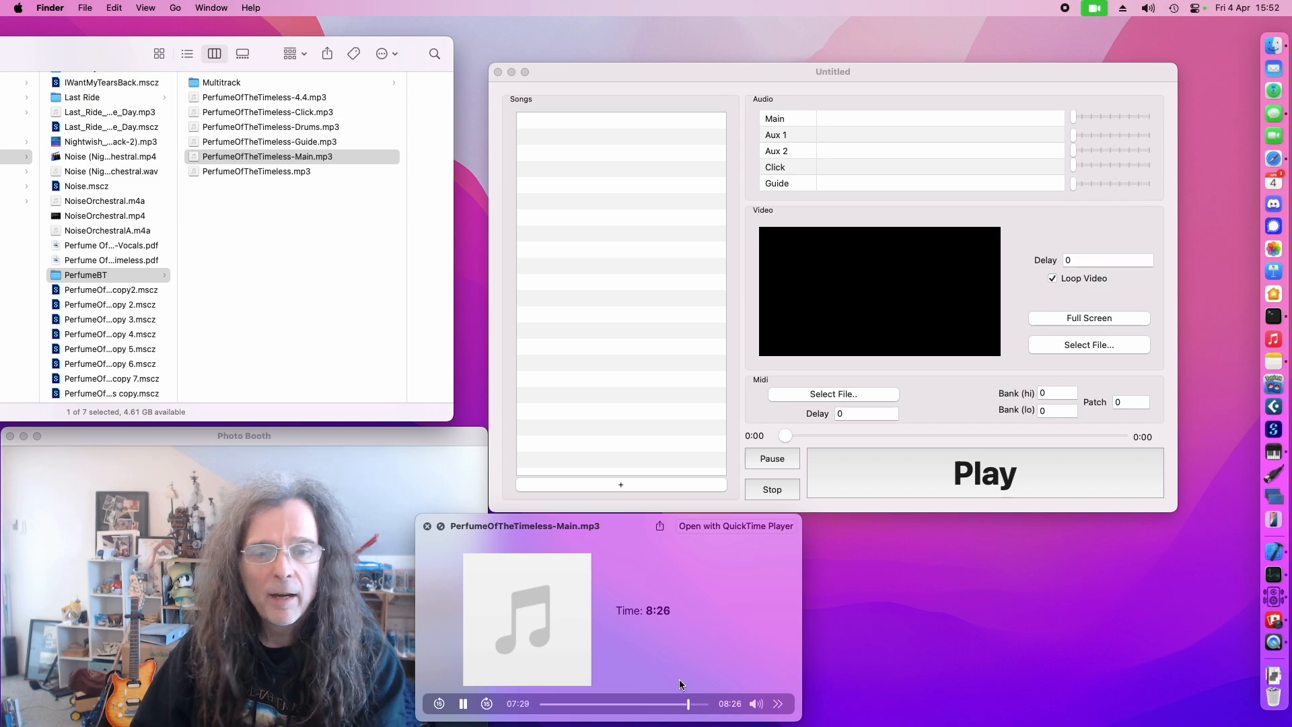
key("space")
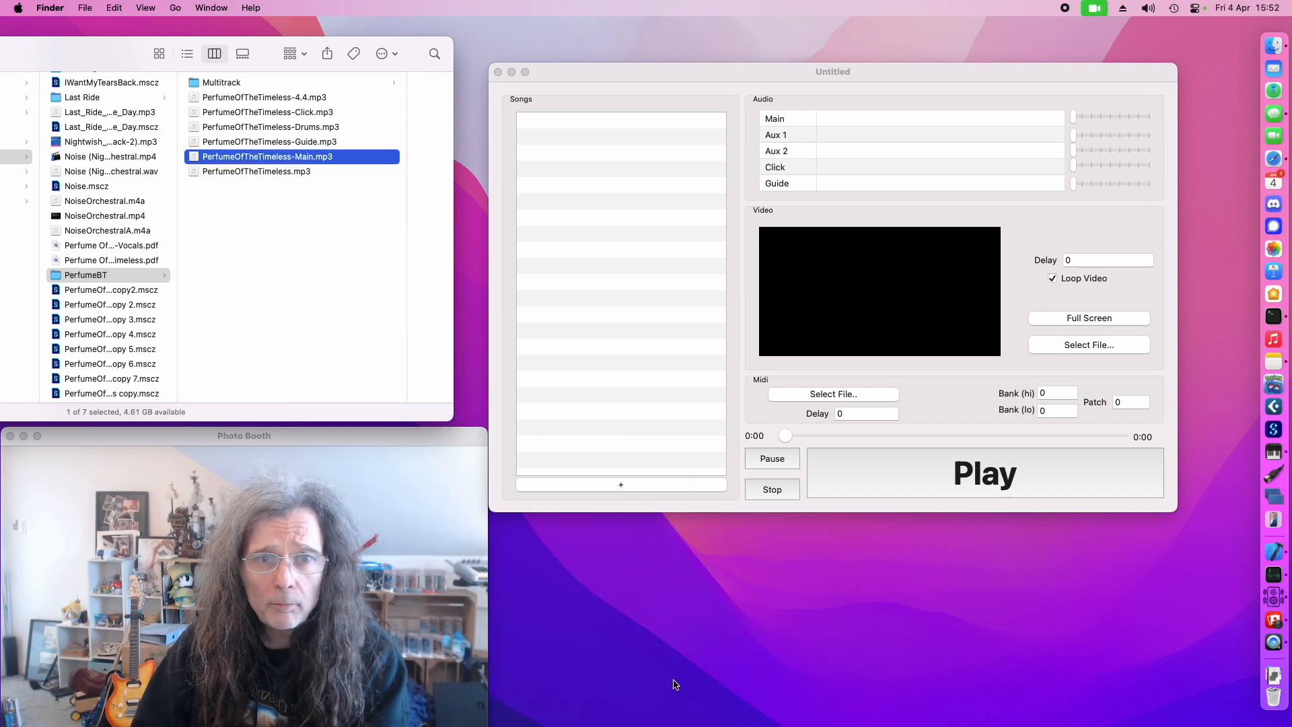
left_click(259, 328)
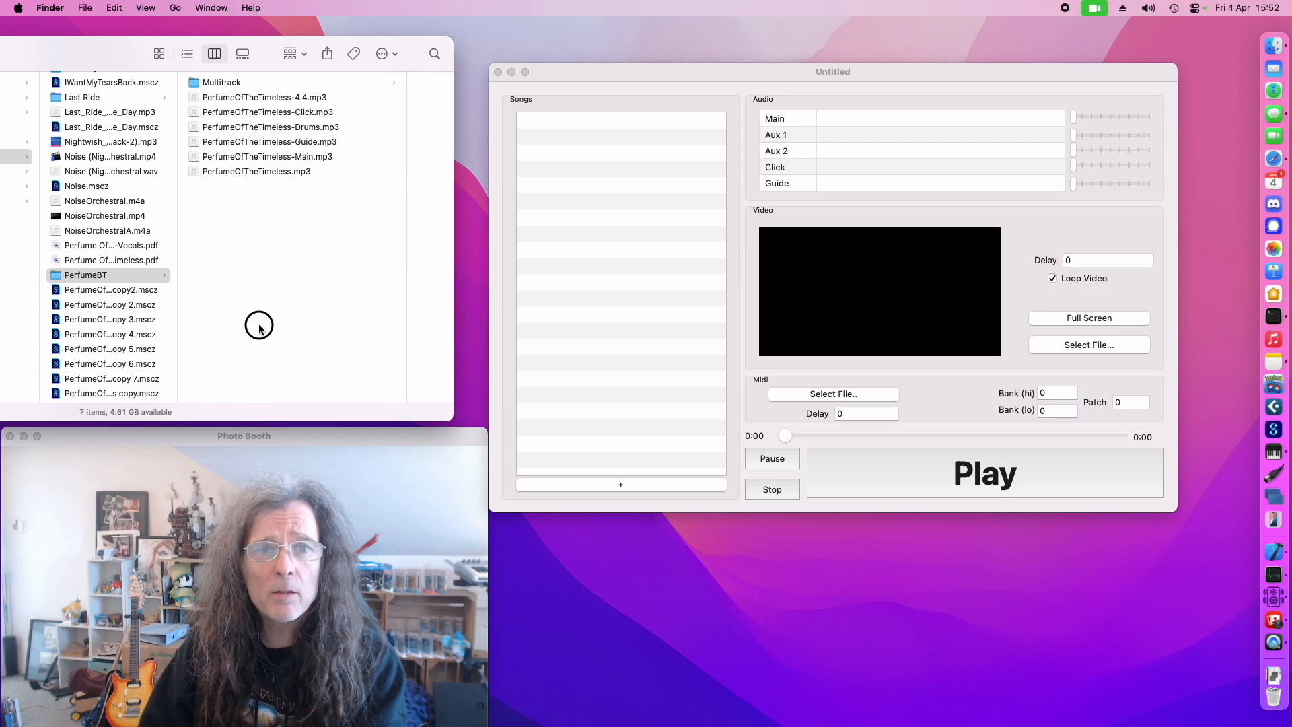
Preview PerfumeOfTheTimeless-Click.mp3 from about two minutes in, then close the preview
left_click(295, 113)
key("space")
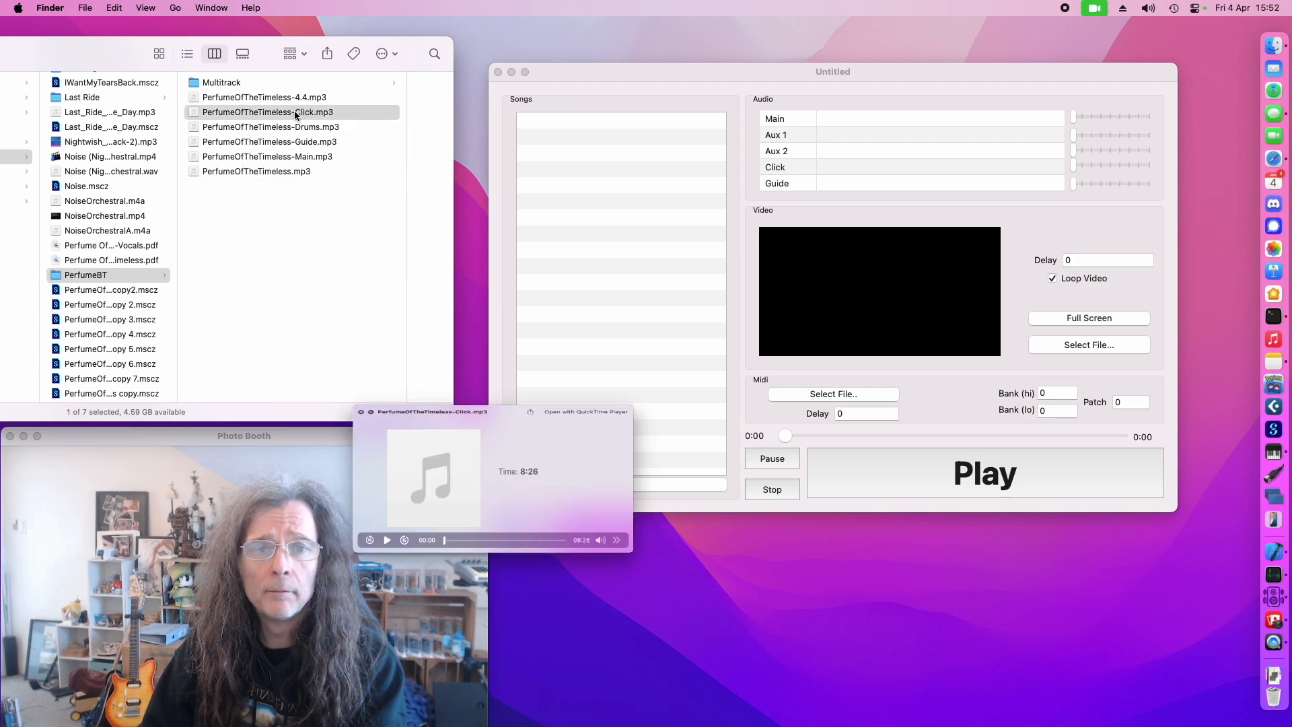
left_click(577, 704)
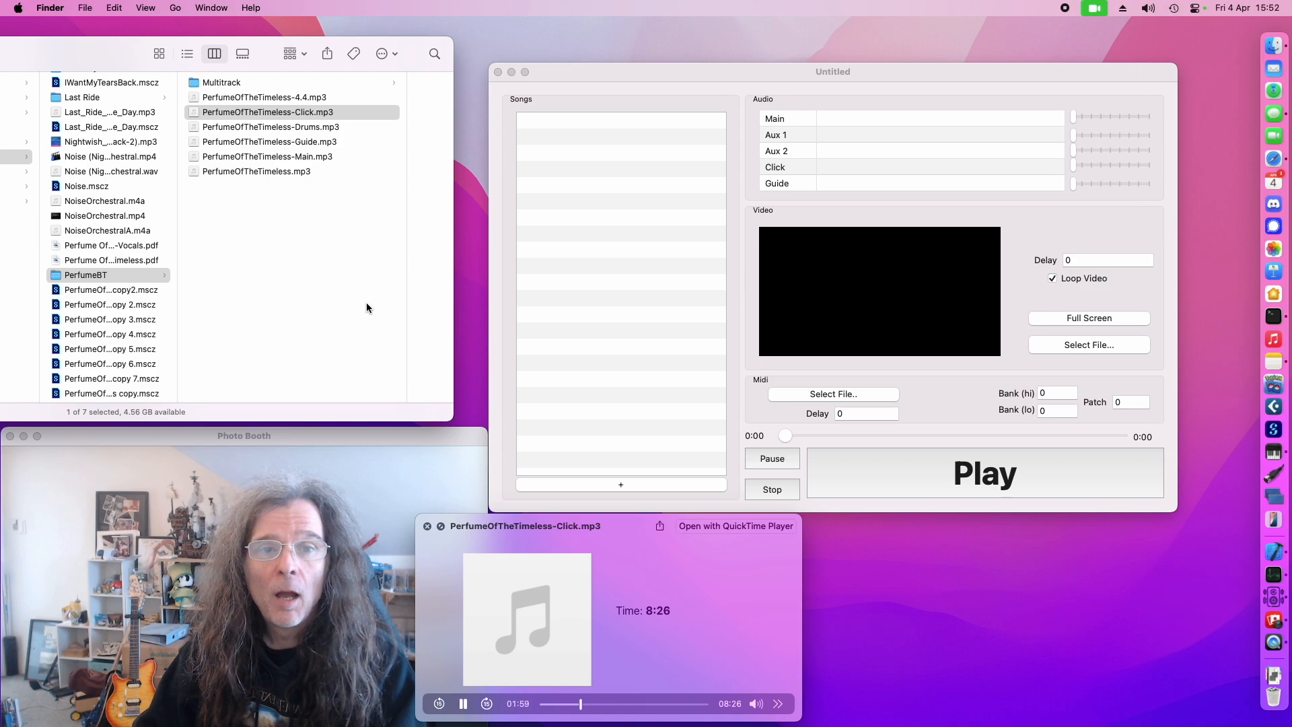
key("space")
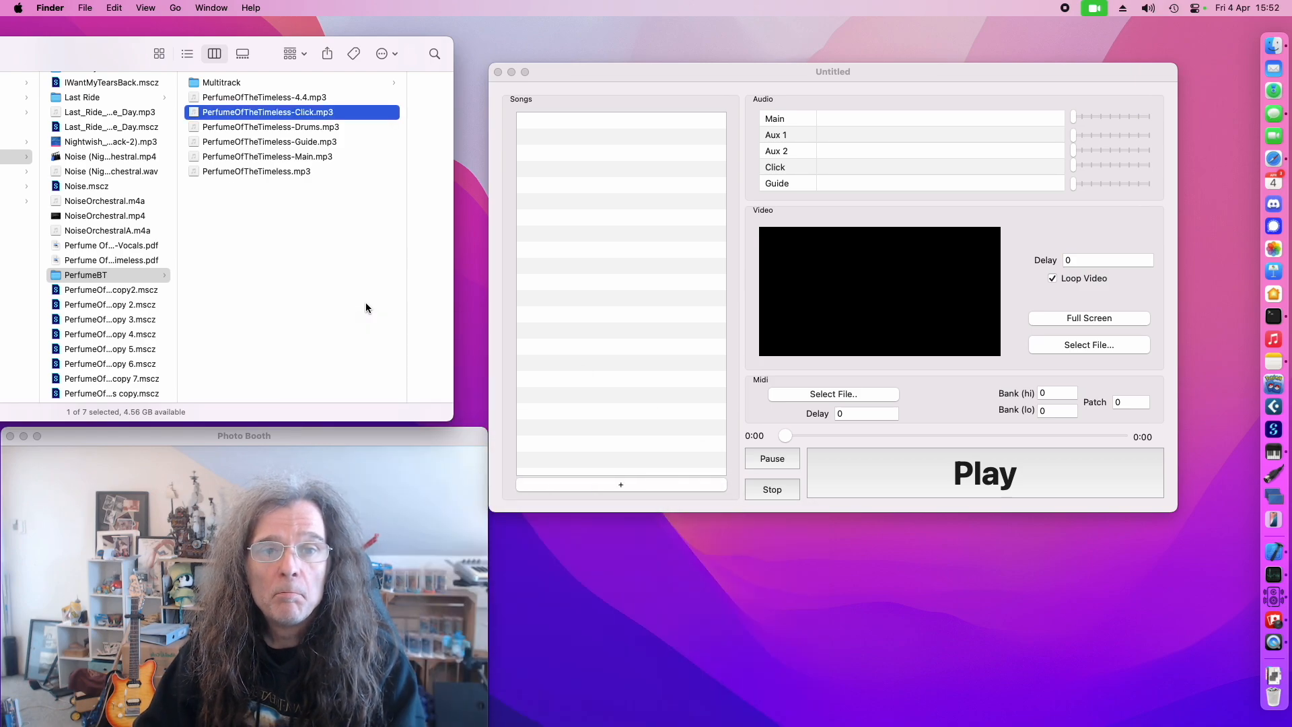
Preview PerfumeOfTheTimeless-Guide.mp3 around the two-minute mark to hear the guide cues, and close the preview
left_click(321, 141)
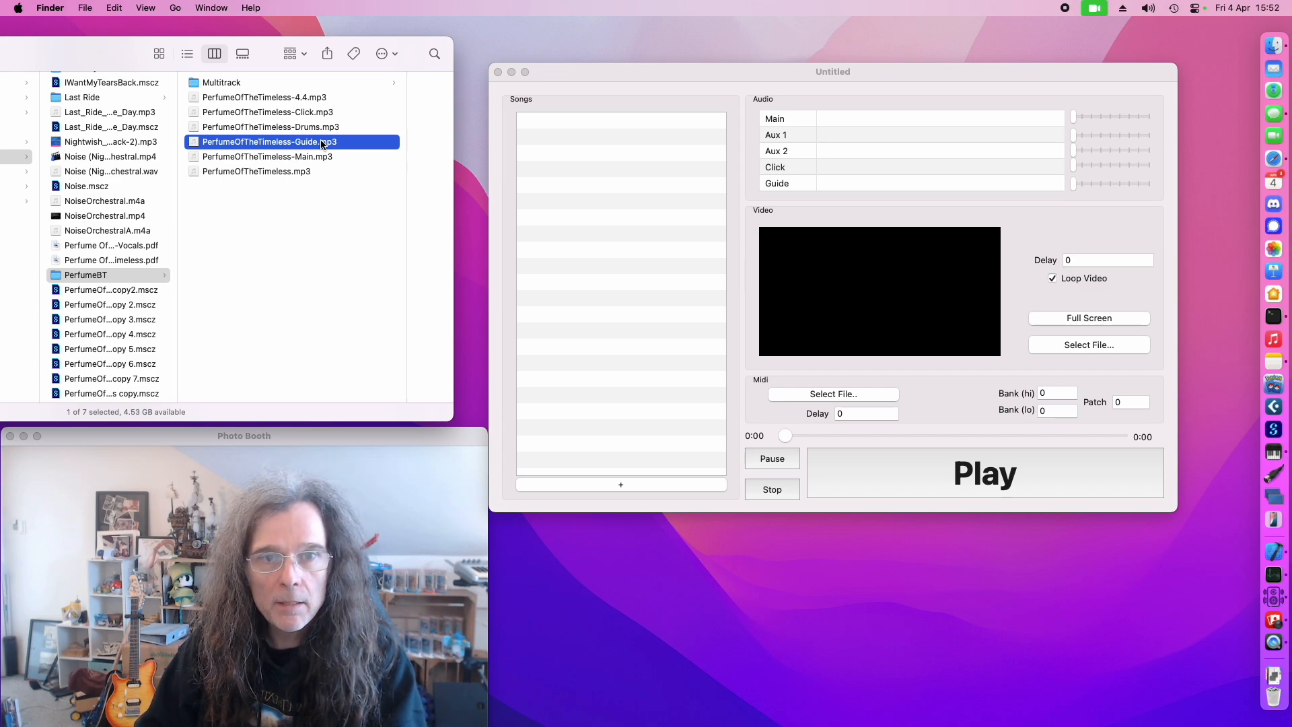
key("space")
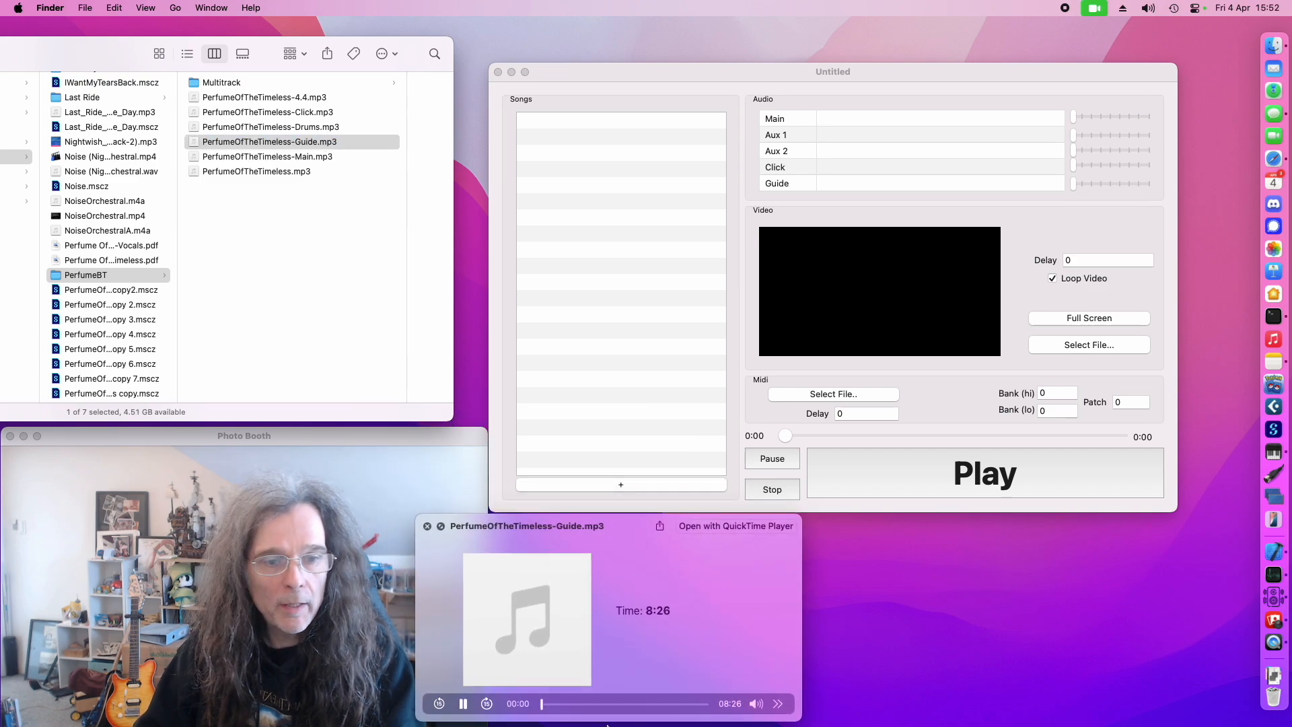
left_click(577, 704)
left_click_drag(575, 703, 578, 703)
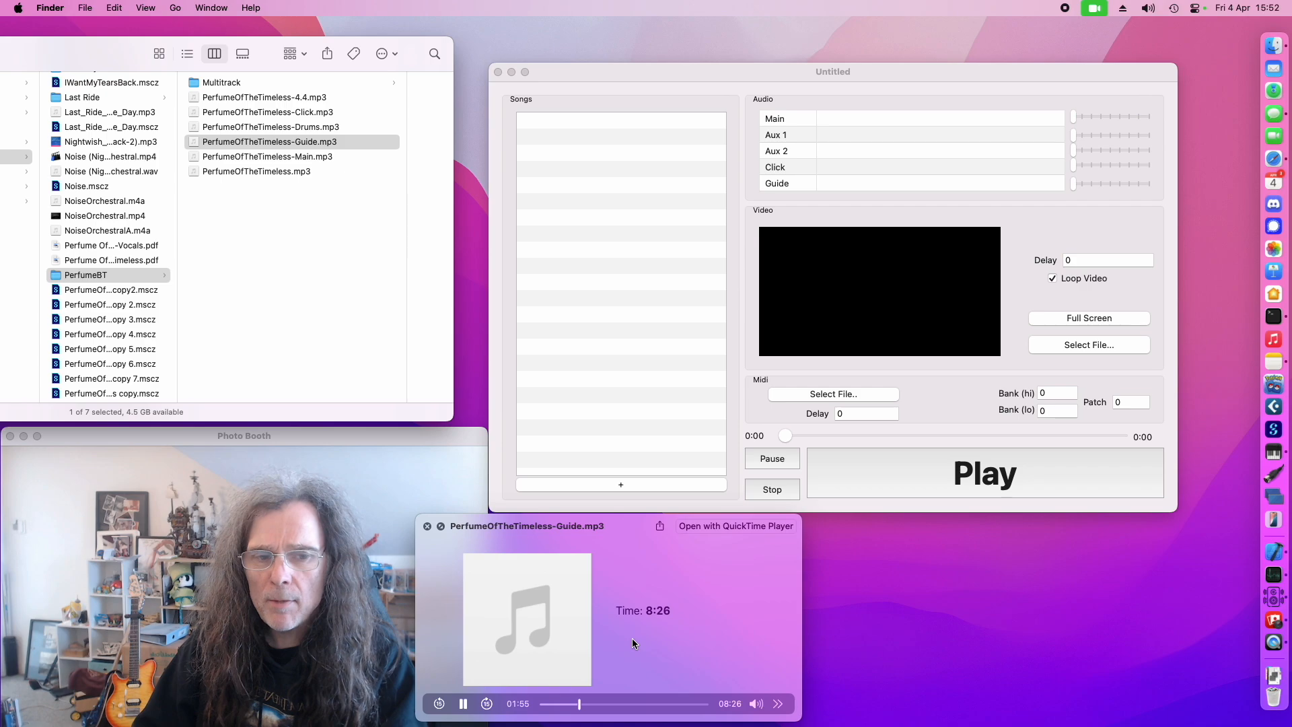
left_click(588, 704)
left_click(584, 704)
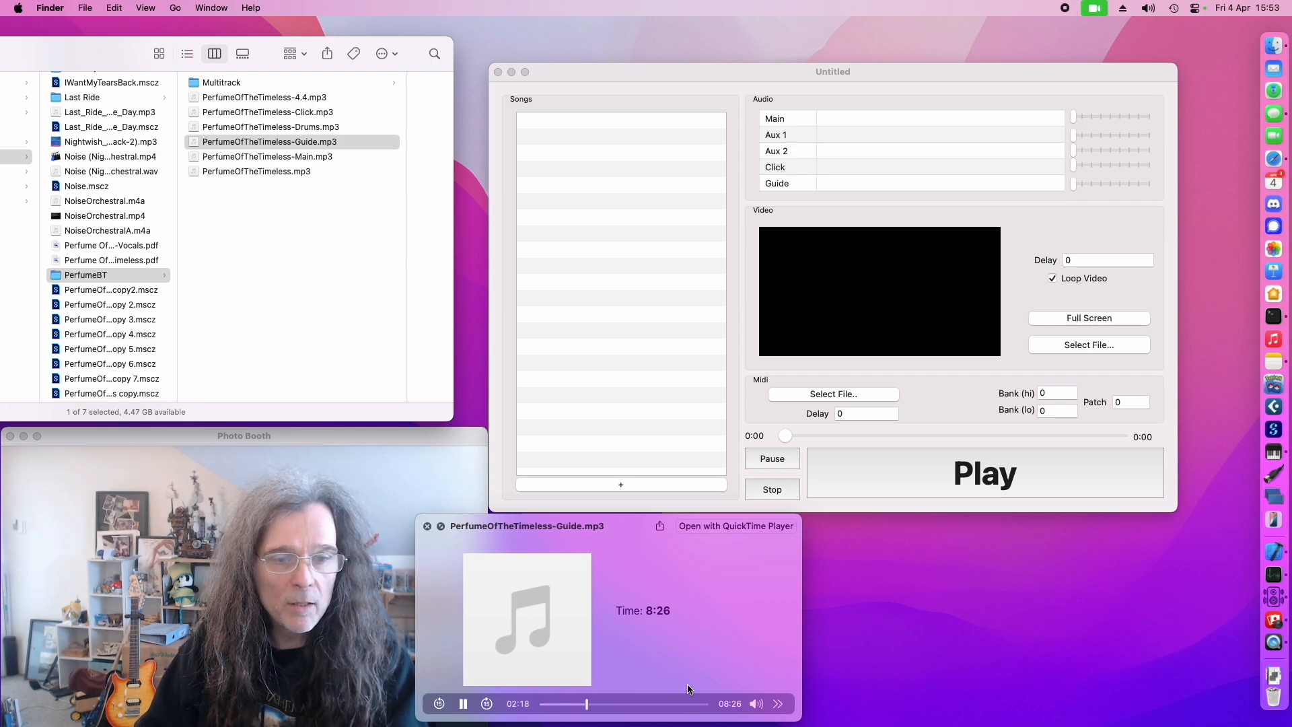
key("space")
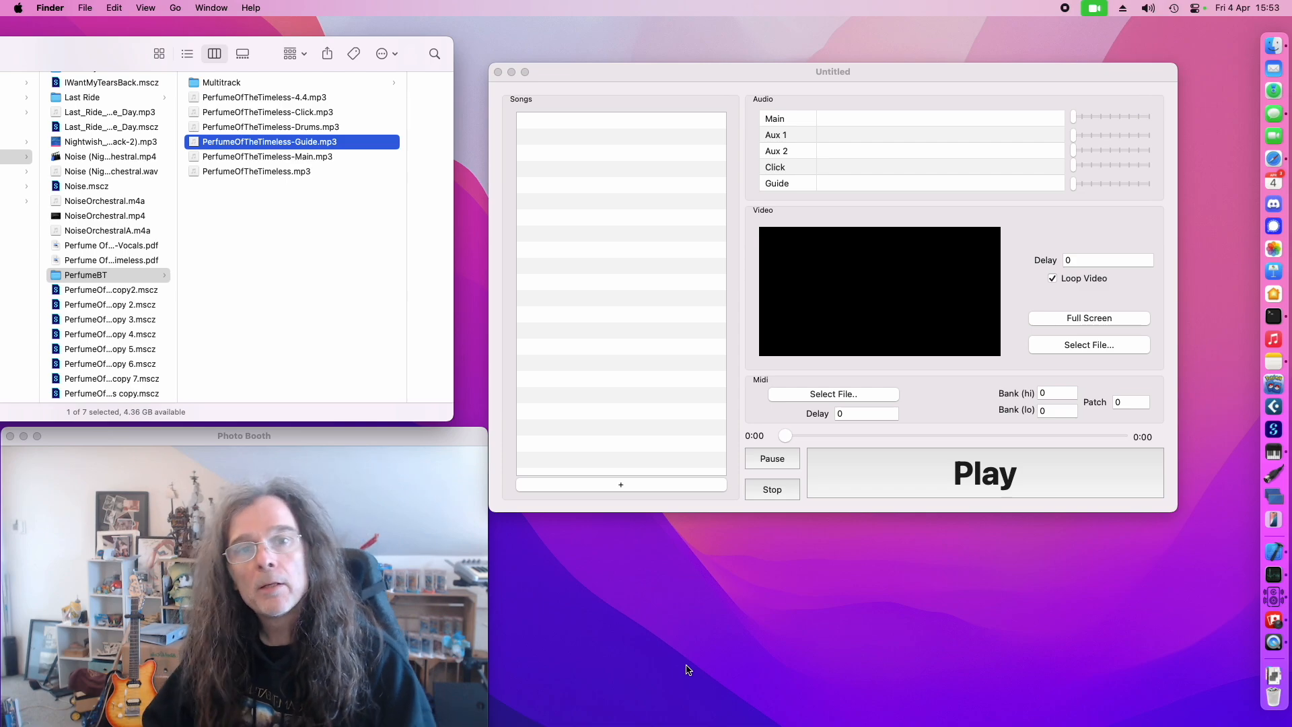
Switch to My Playback and add a new song to the empty song list
left_click(739, 82)
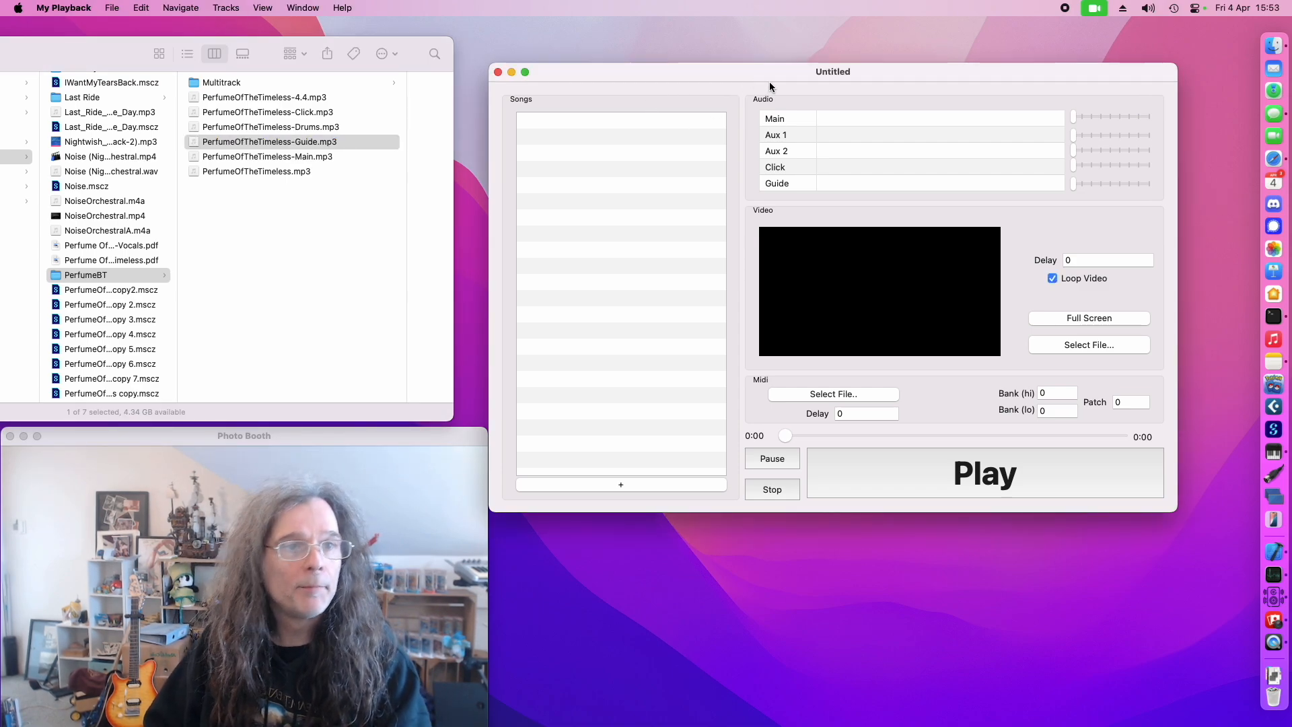
left_click_drag(771, 74, 783, 65)
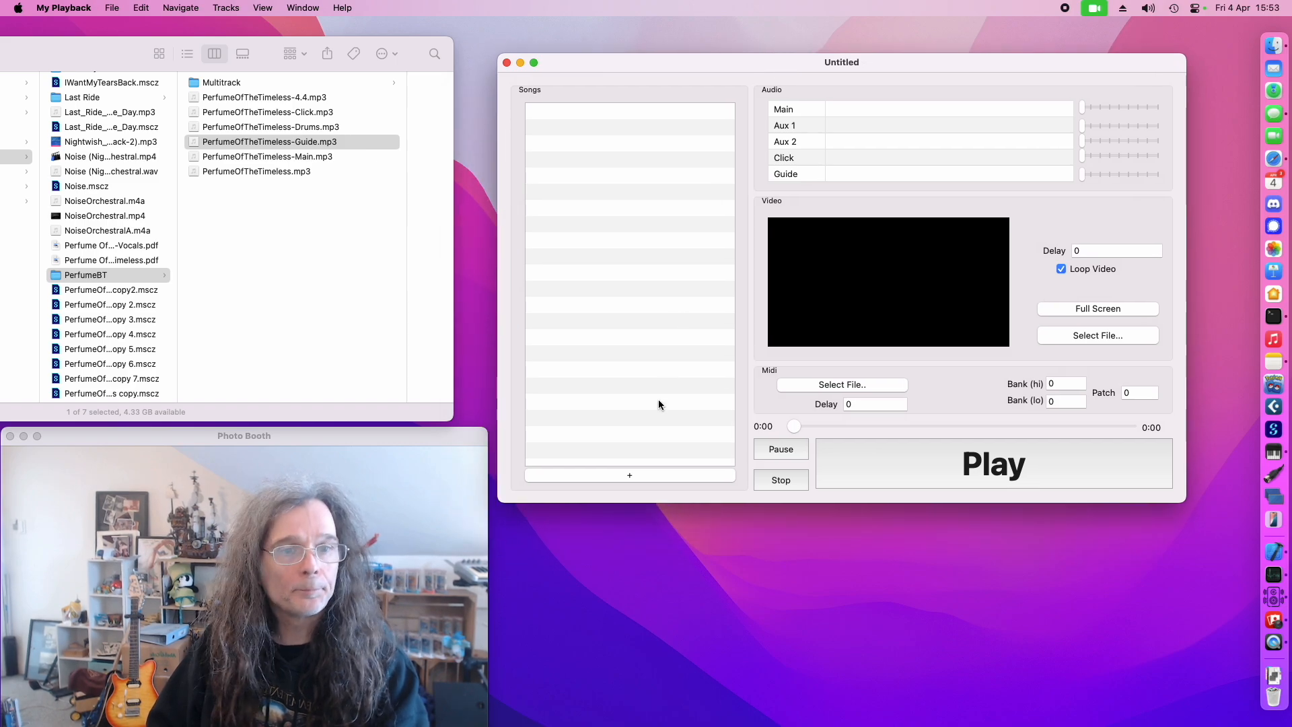
left_click(649, 476)
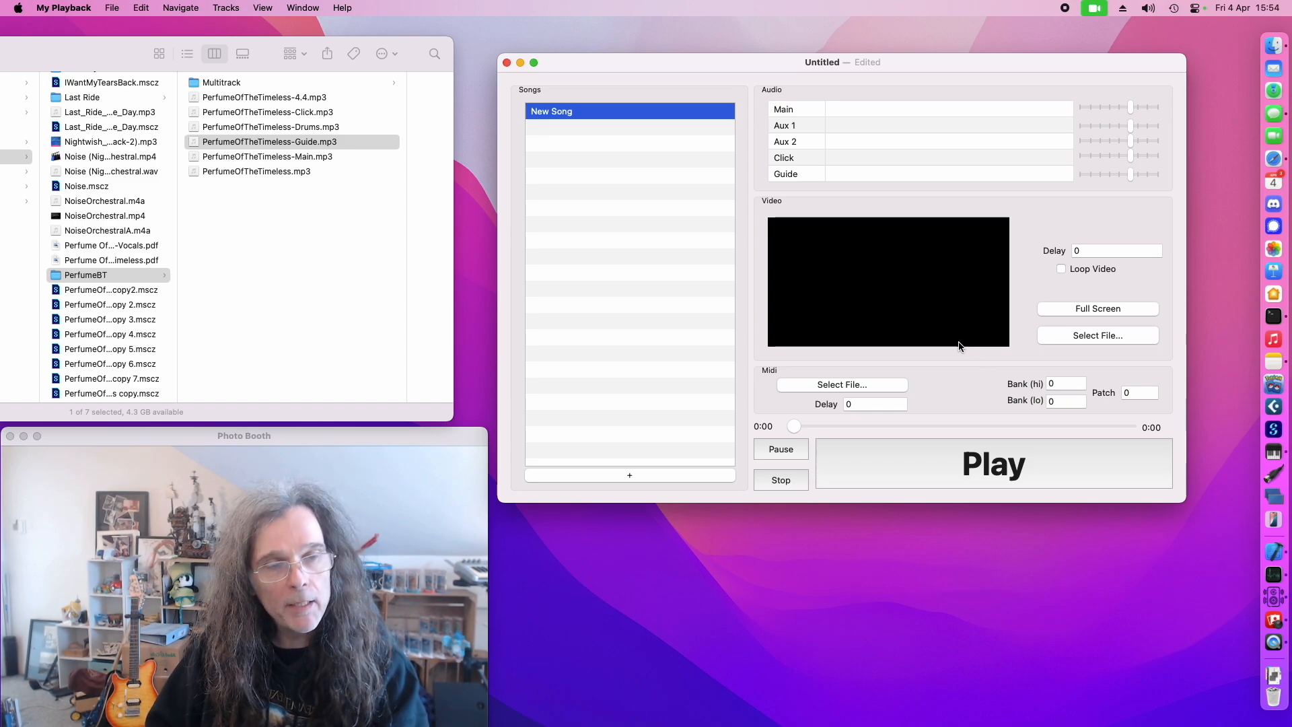
Load PerfumeOfTheTimeless-Main.mp3 from the PerfumeBT folder as the new song's main track
left_click(892, 113)
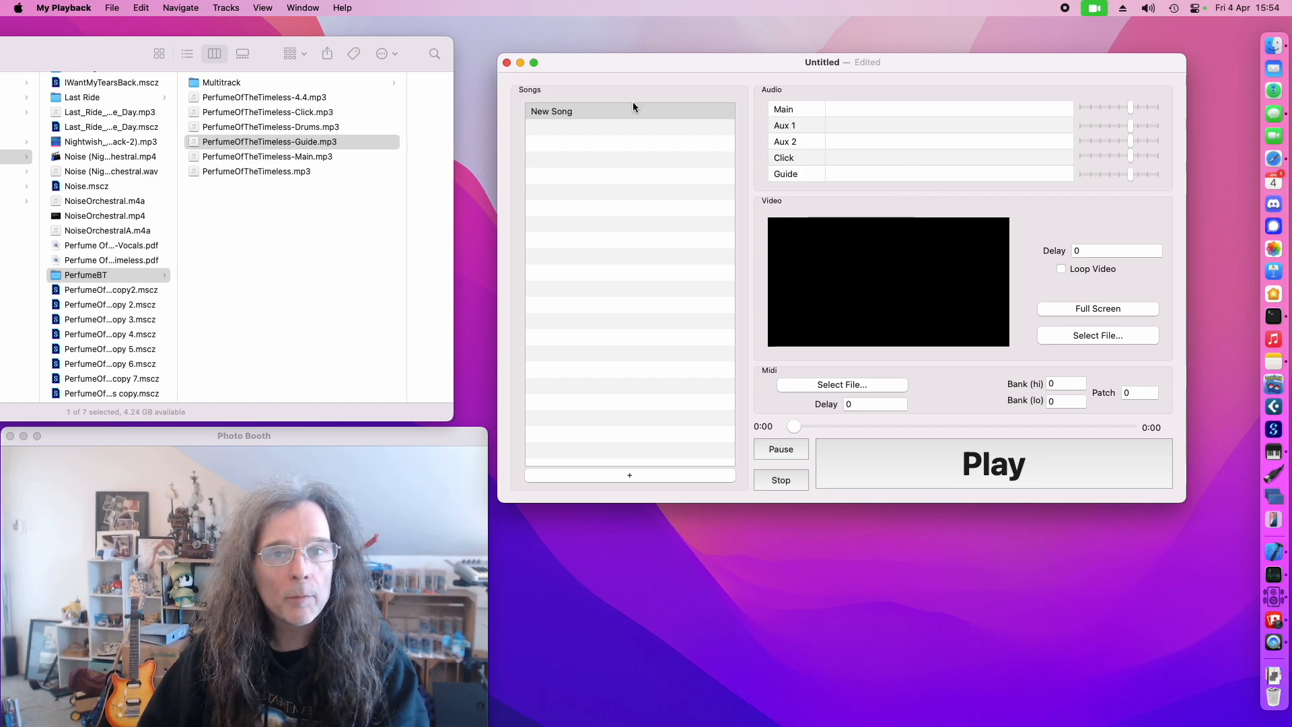
left_click(222, 8)
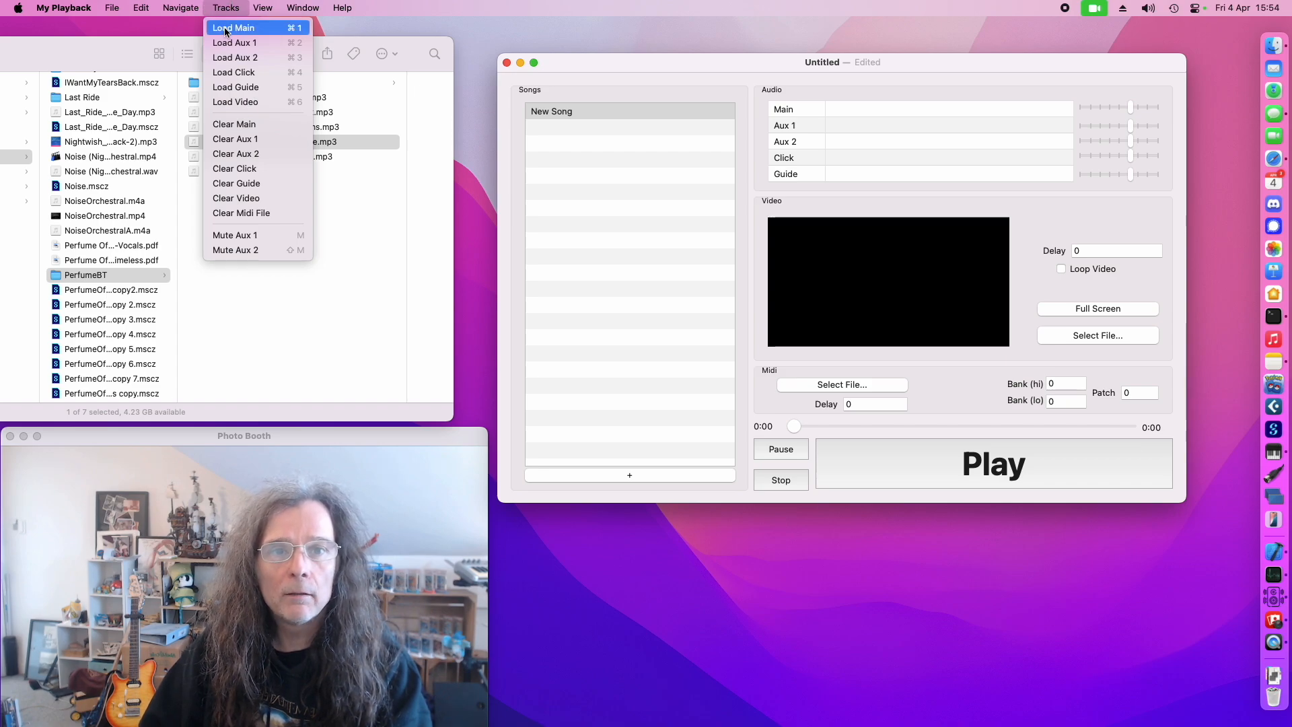
left_click(226, 30)
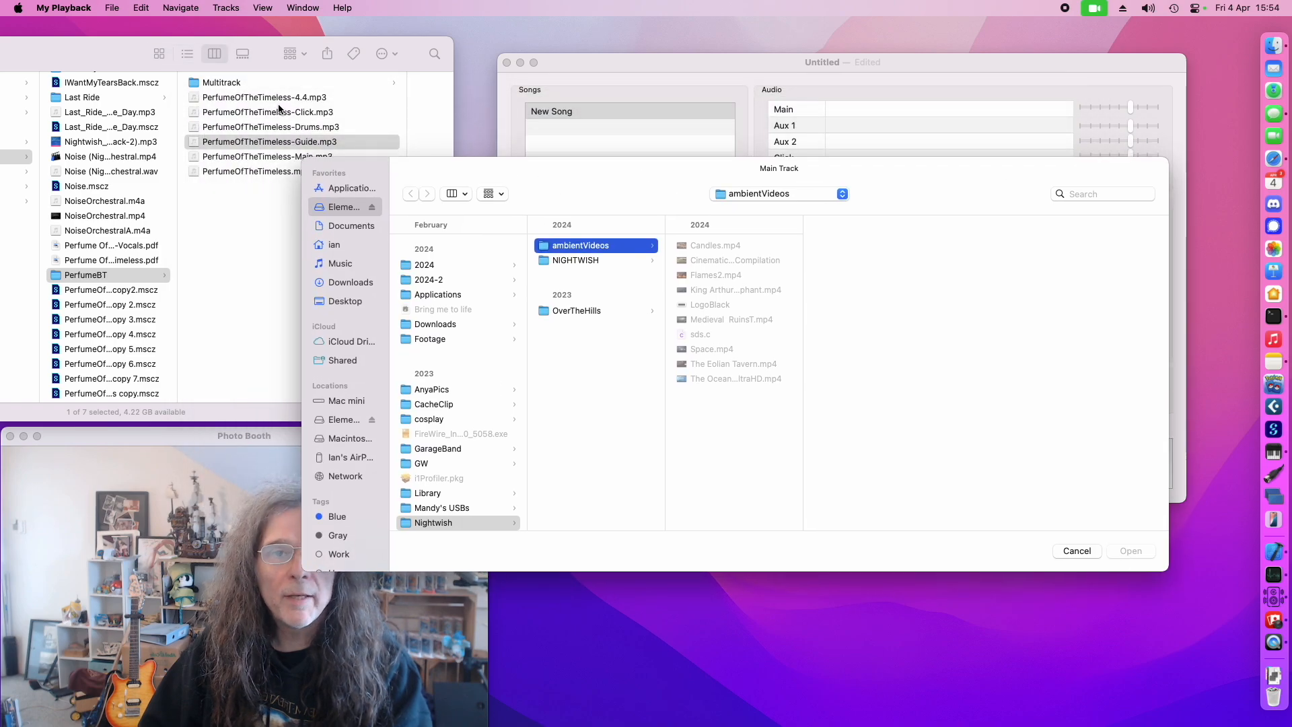
left_click(261, 95)
left_click(278, 157)
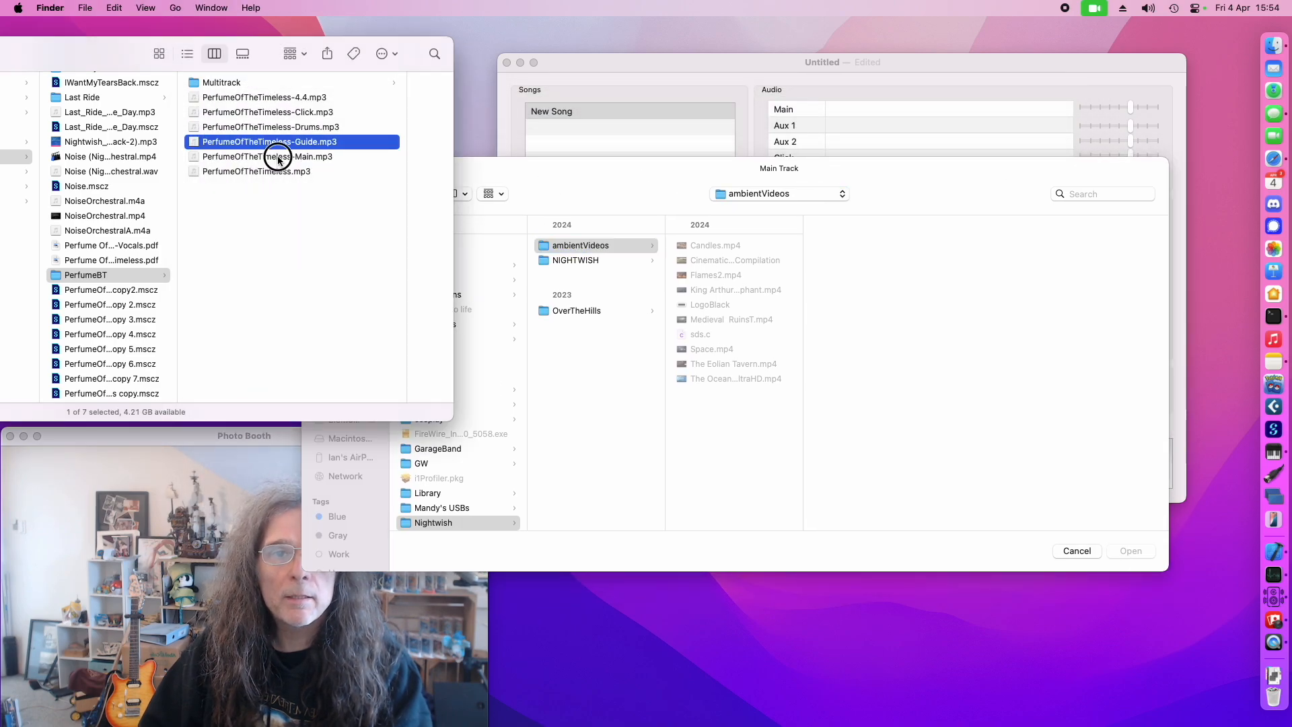
left_click_drag(278, 160, 921, 294)
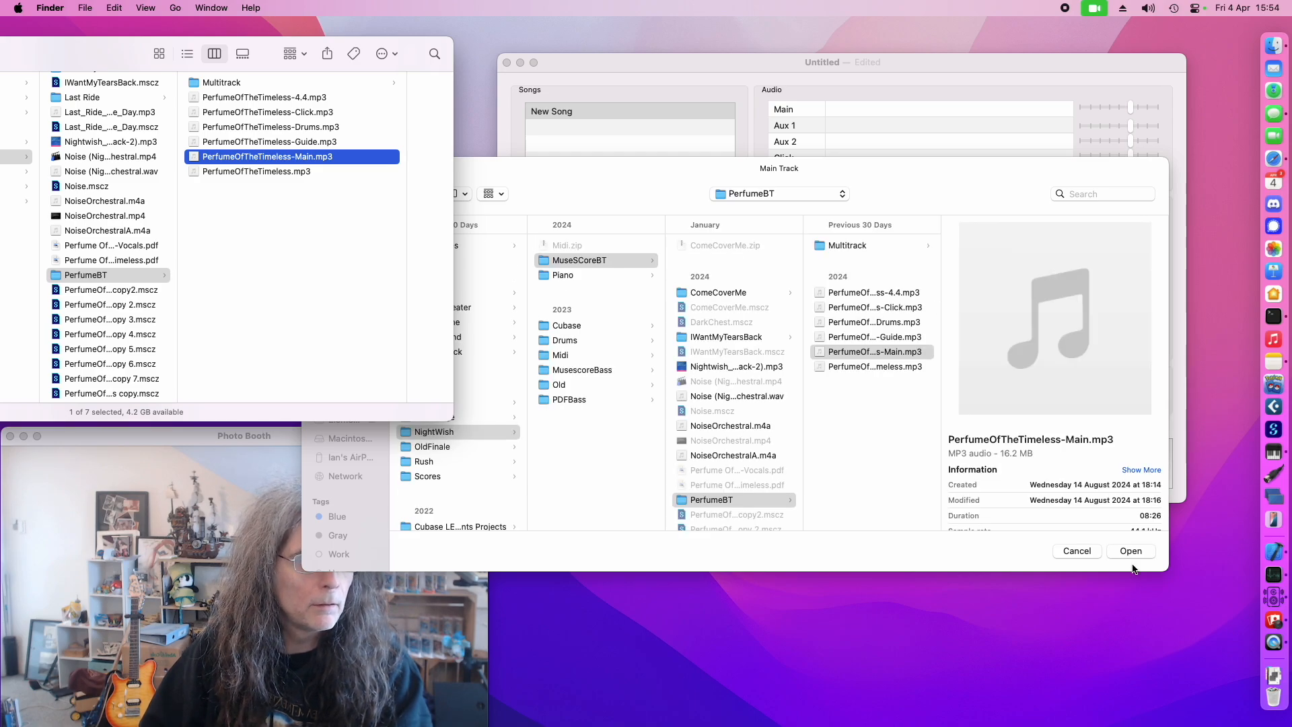
left_click(1132, 552)
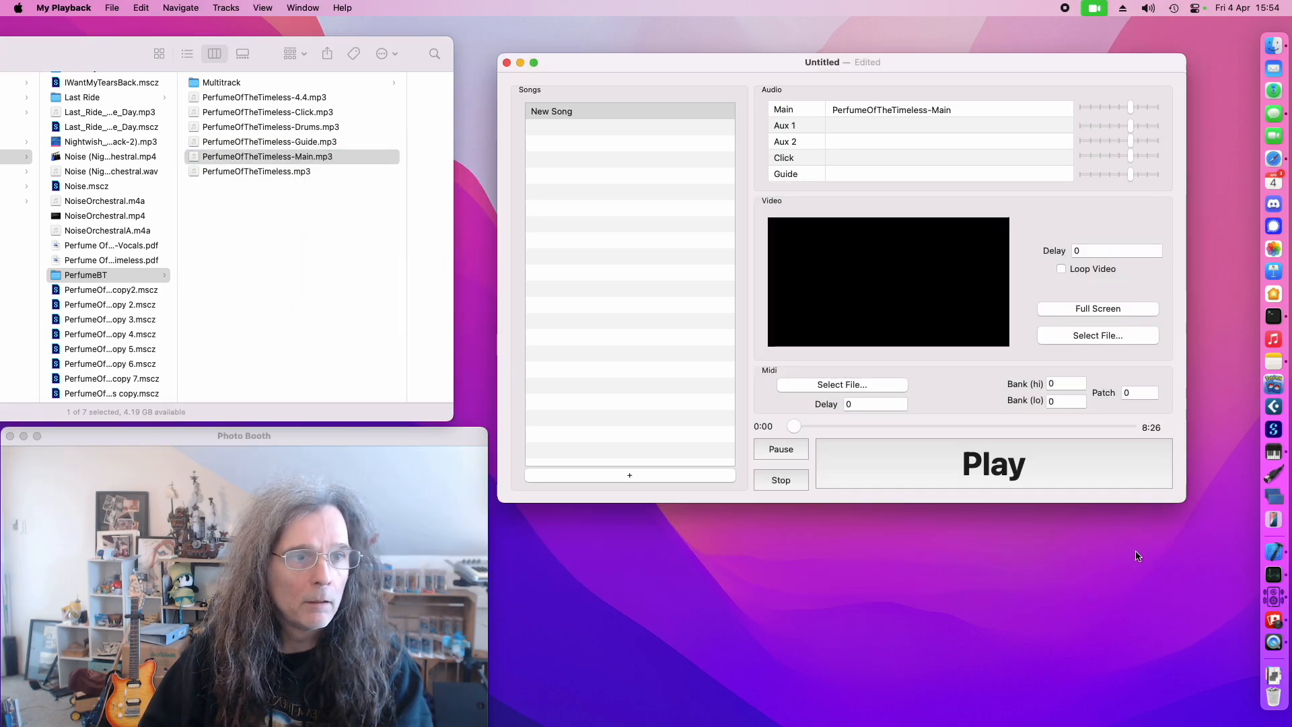
Play the song with only its main track, skip ahead in it, and stop playback at the start
left_click(974, 468)
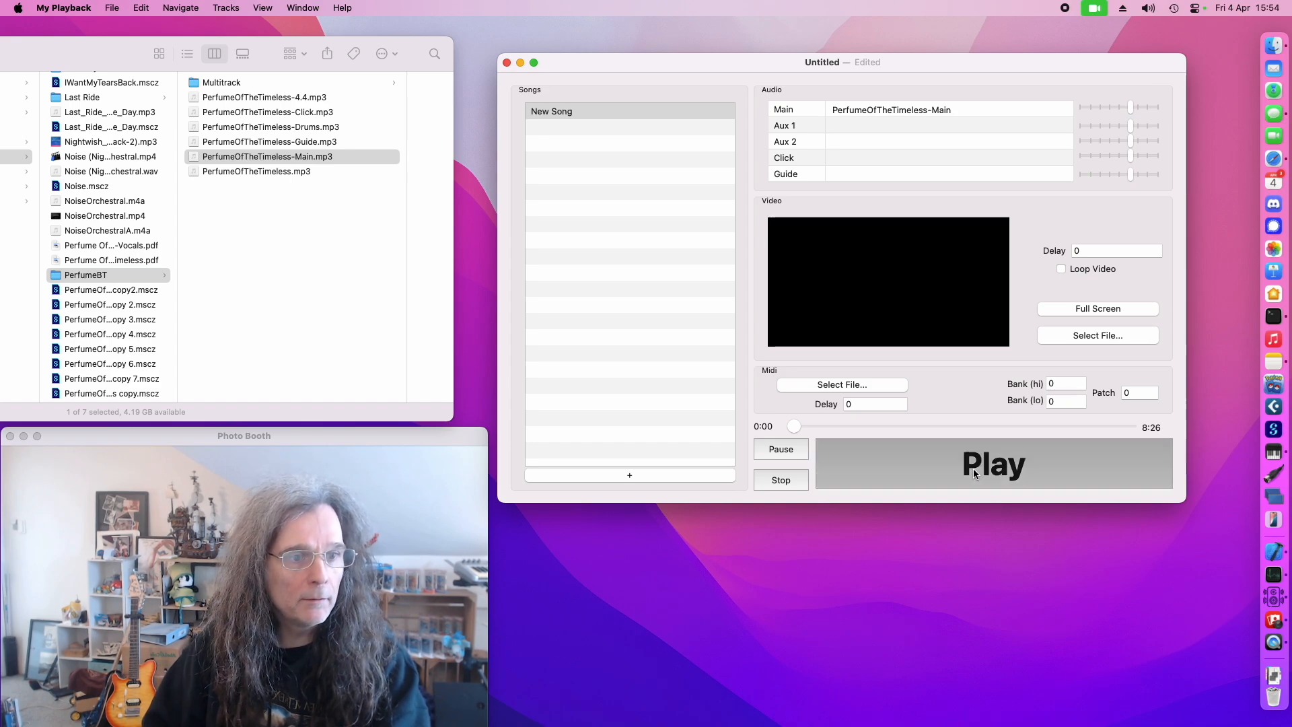
left_click(830, 426)
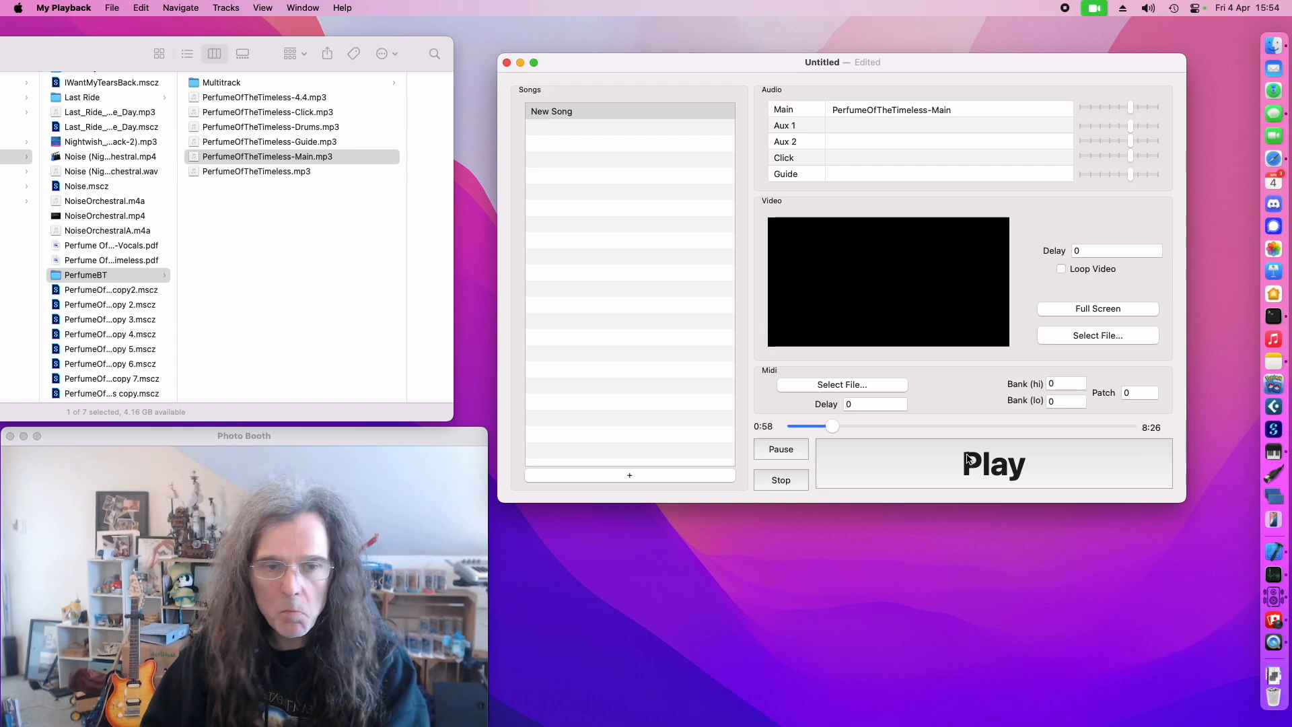
left_click(781, 478)
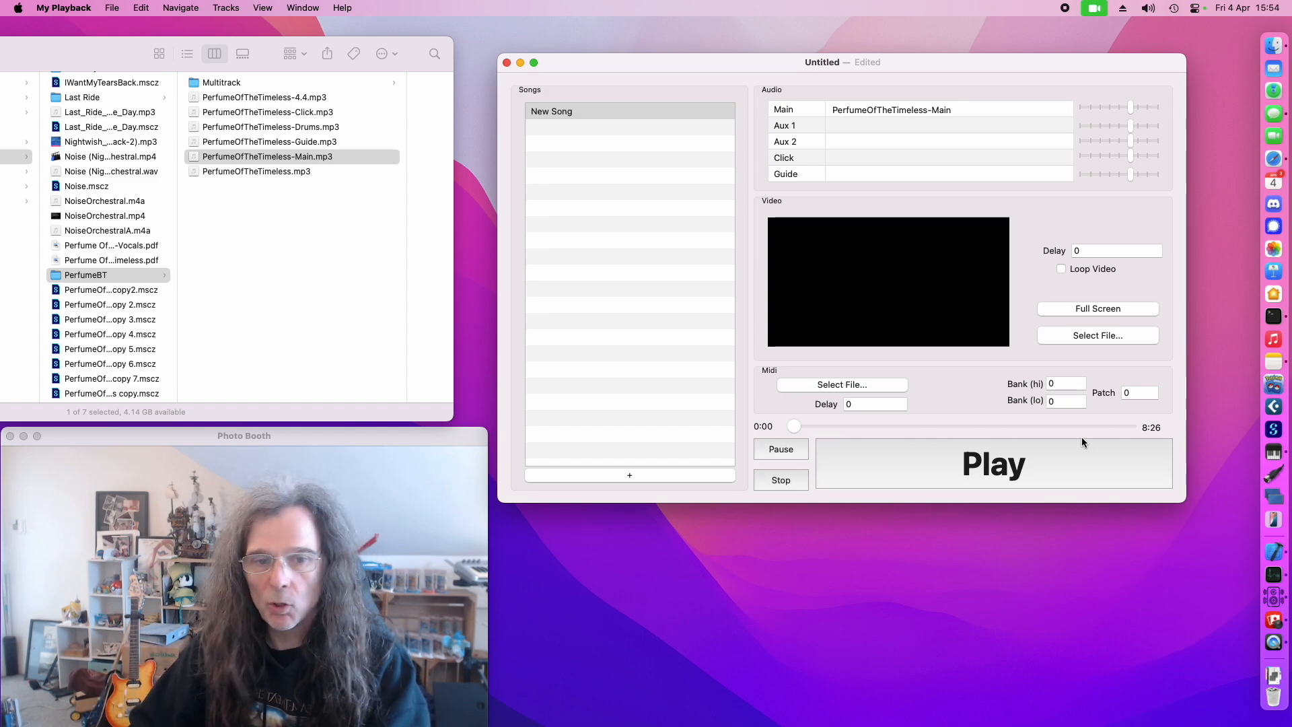
left_click(970, 427)
left_click_drag(969, 427, 589, 445)
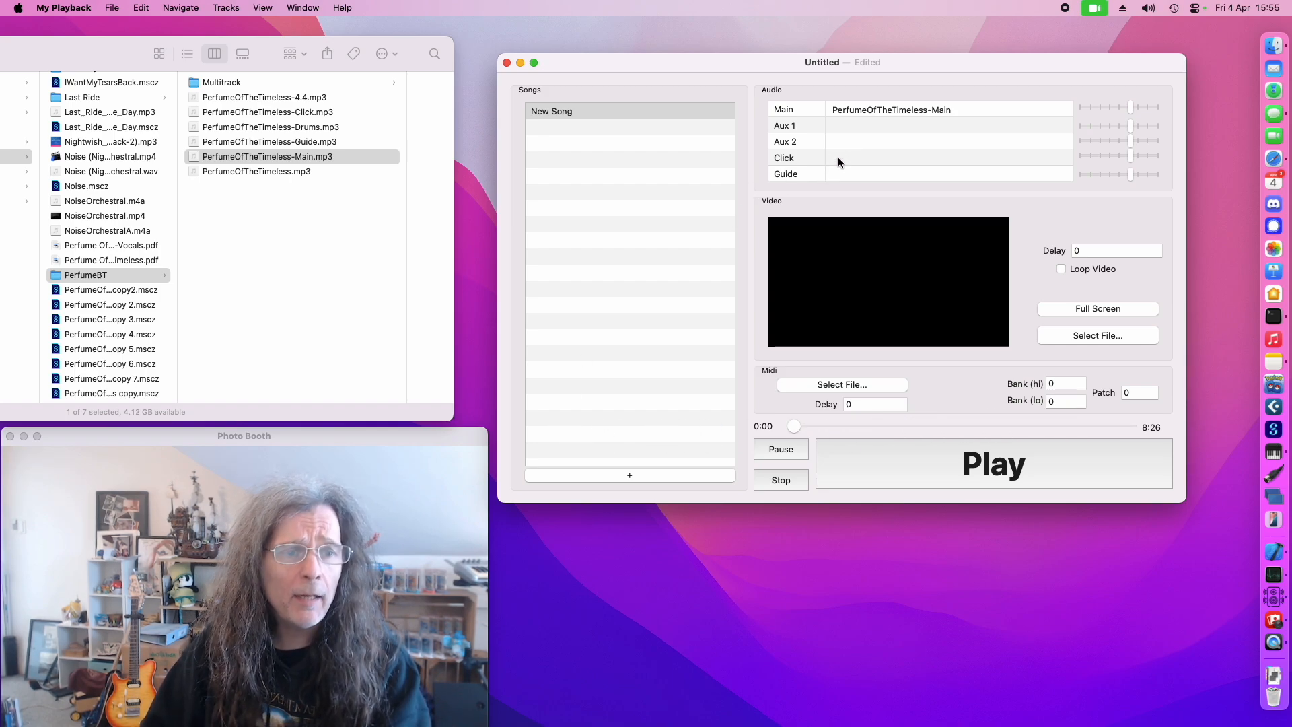
Load PerfumeOfTheTimeless-Click.mp3 as the song's click track
left_click(240, 8)
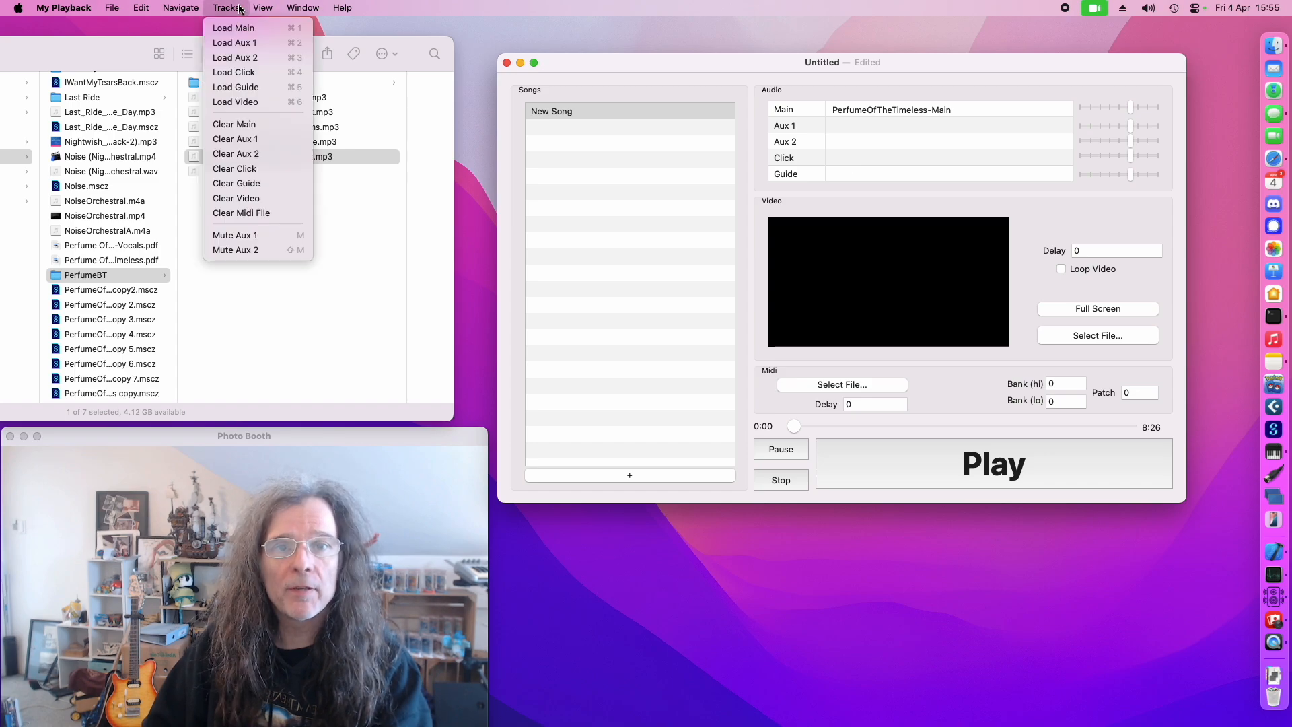
double_click(883, 155)
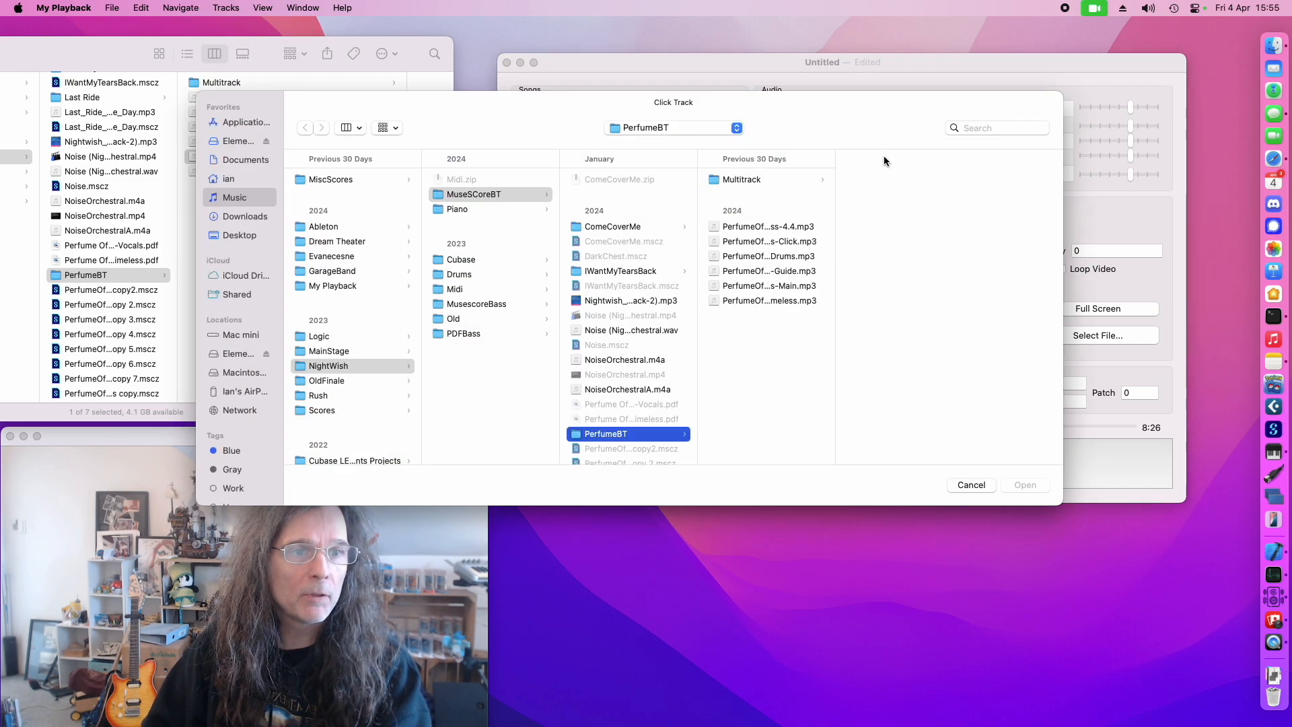
left_click(773, 242)
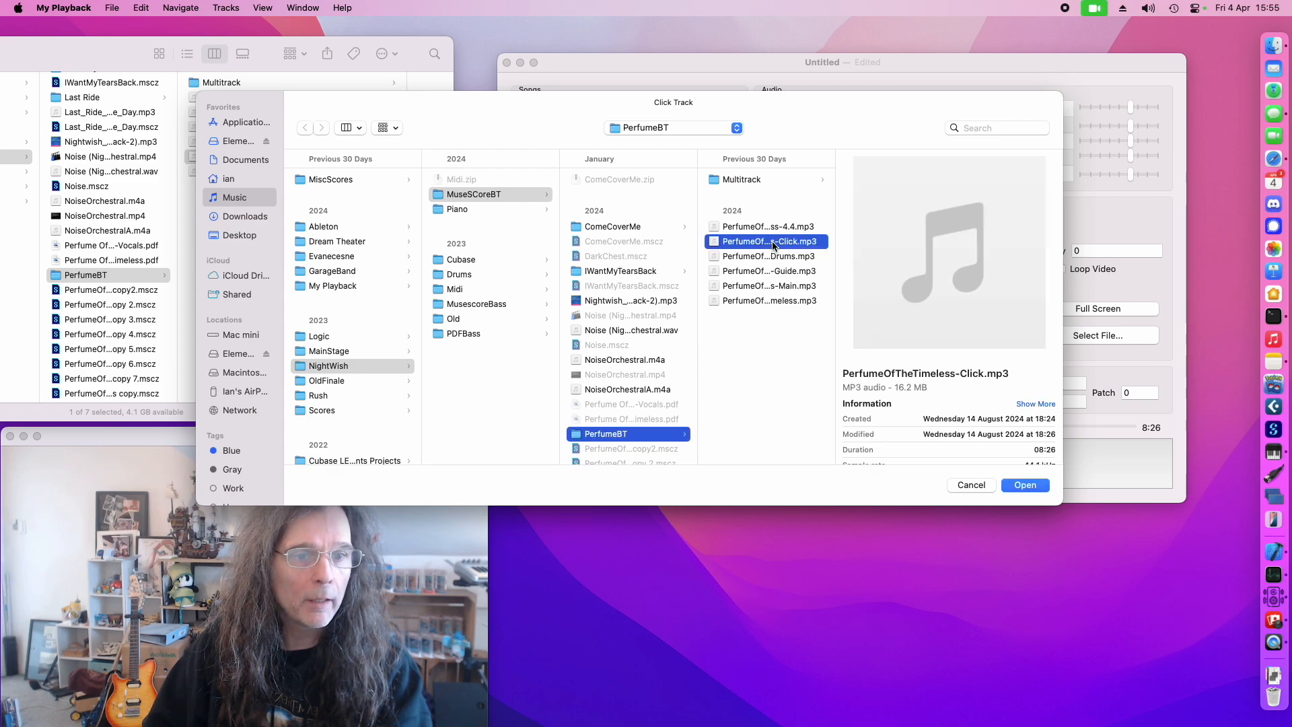
left_click(1035, 490)
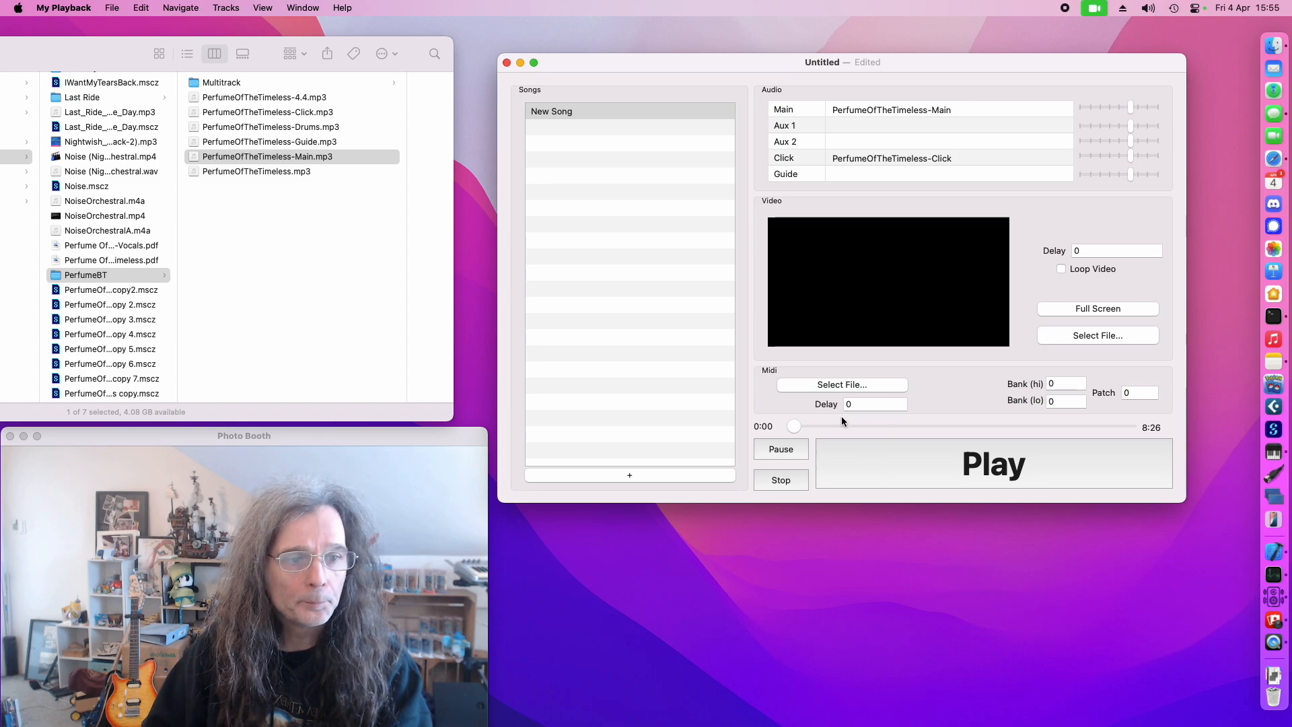
Load PerfumeOfTheTimeless-Guide.mp3 as the song's guide track and listen to the combined tracks from further into the song
double_click(890, 171)
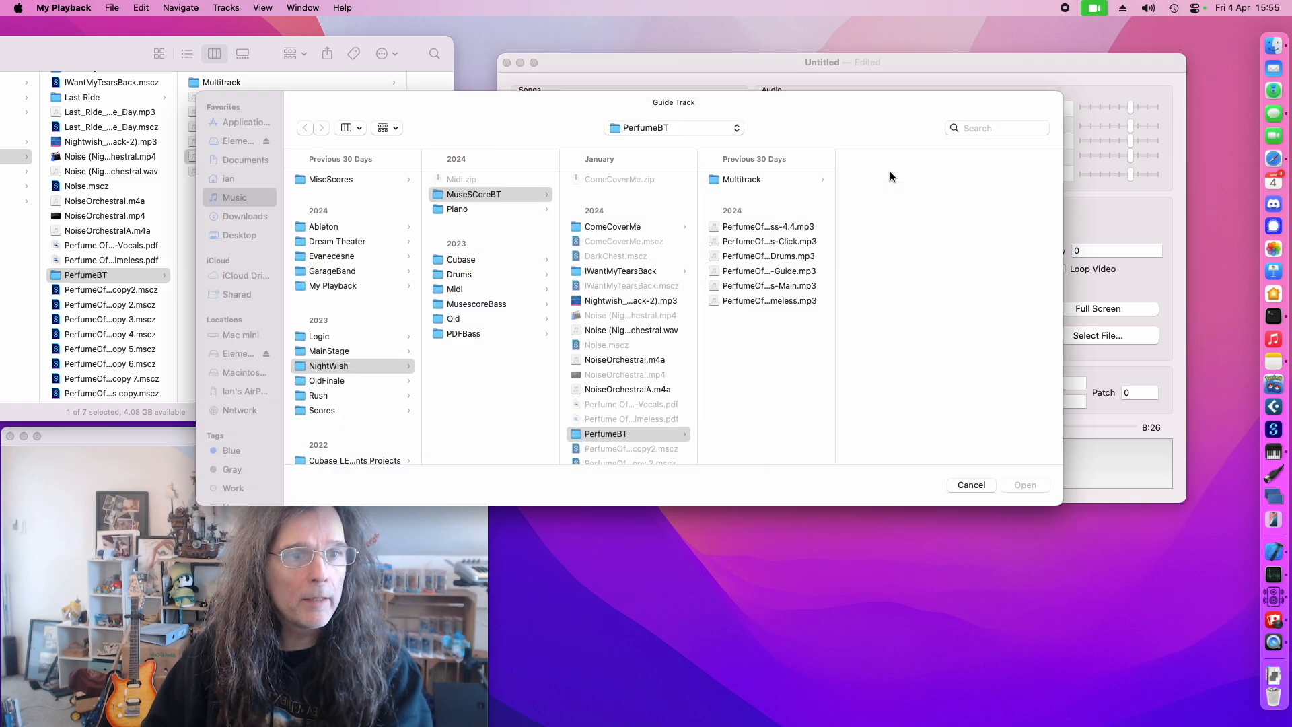
left_click(758, 272)
left_click(1024, 486)
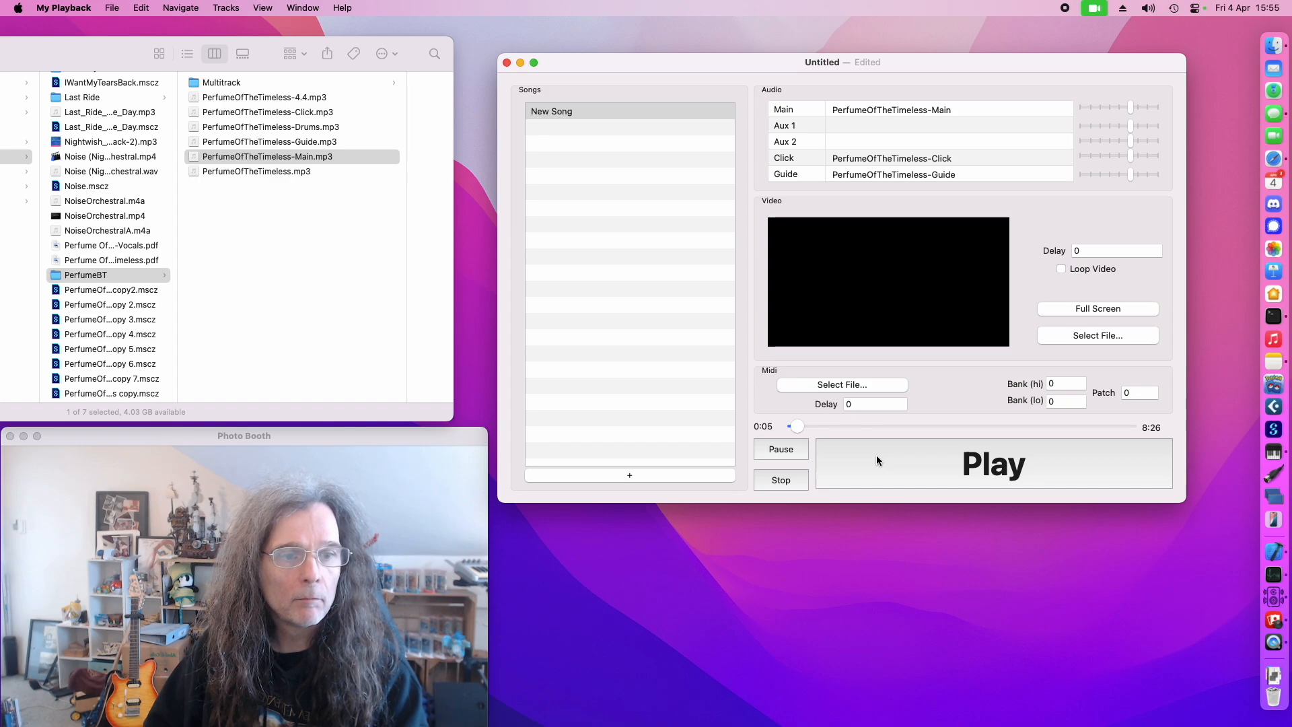
left_click(813, 428)
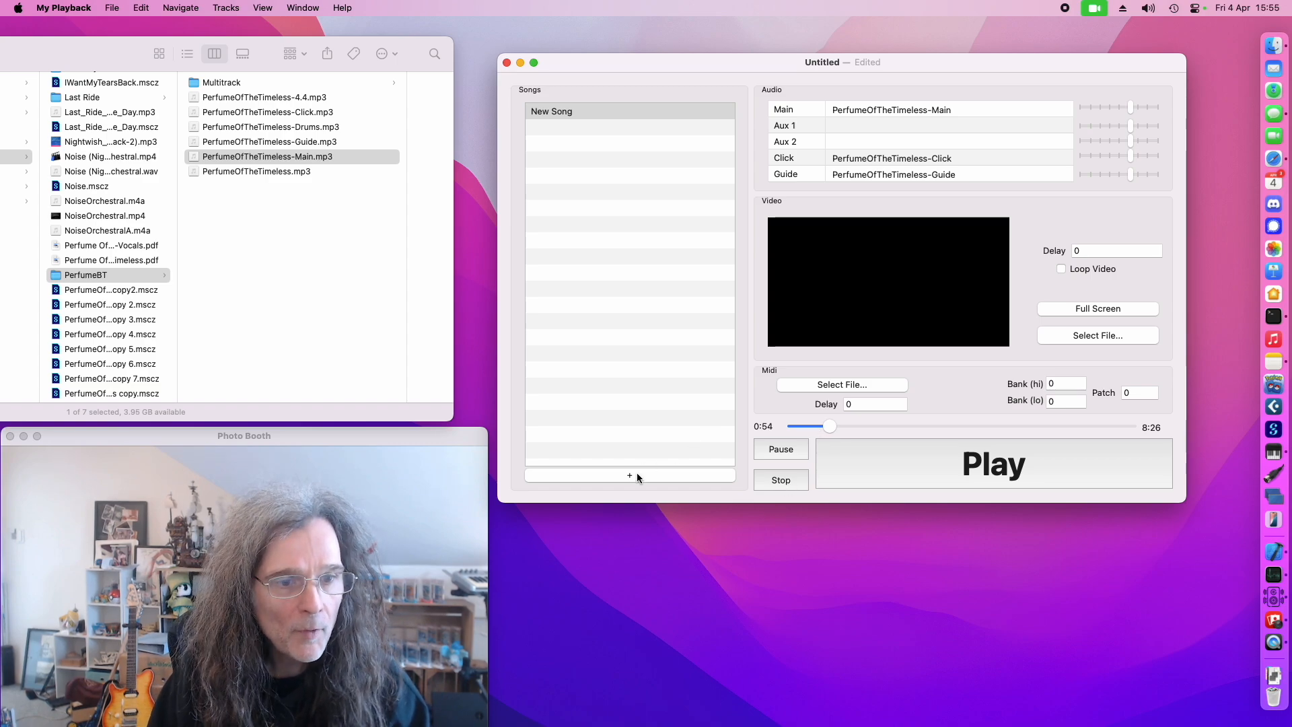
Add a second song to the song list and return to the first song in the My Playback window
left_click(637, 472)
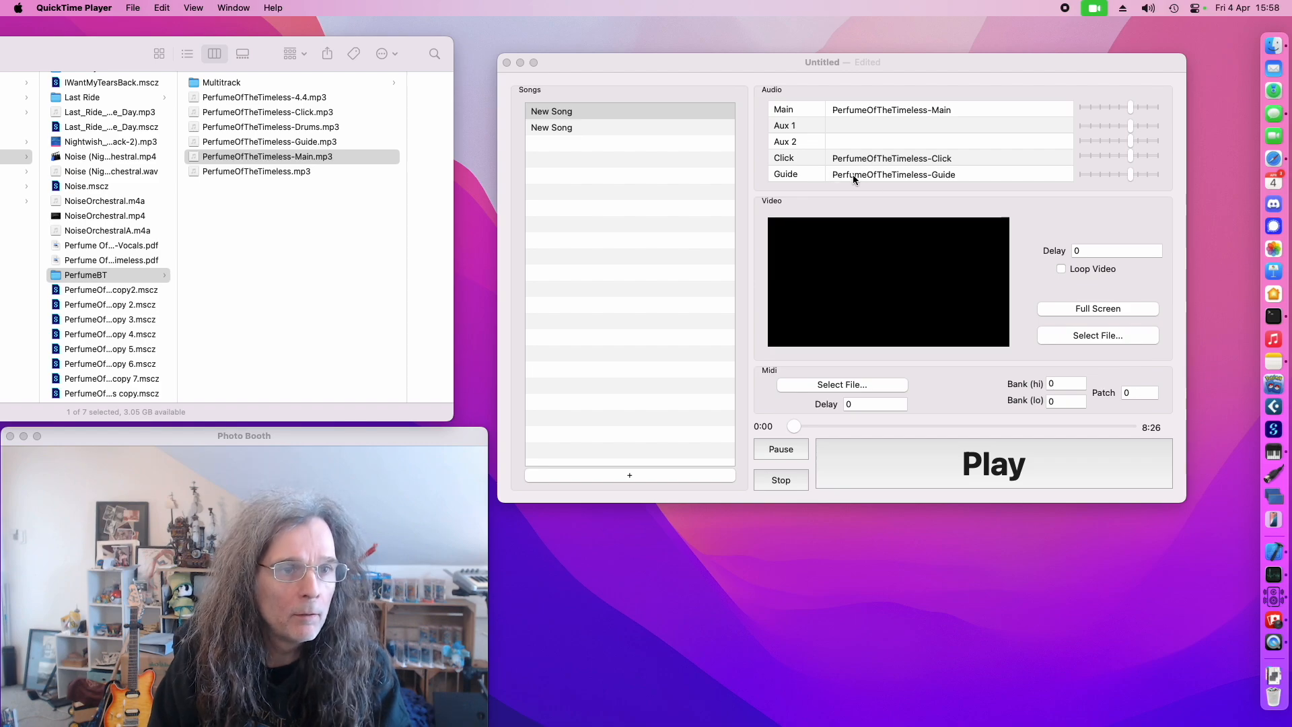
left_click(580, 179)
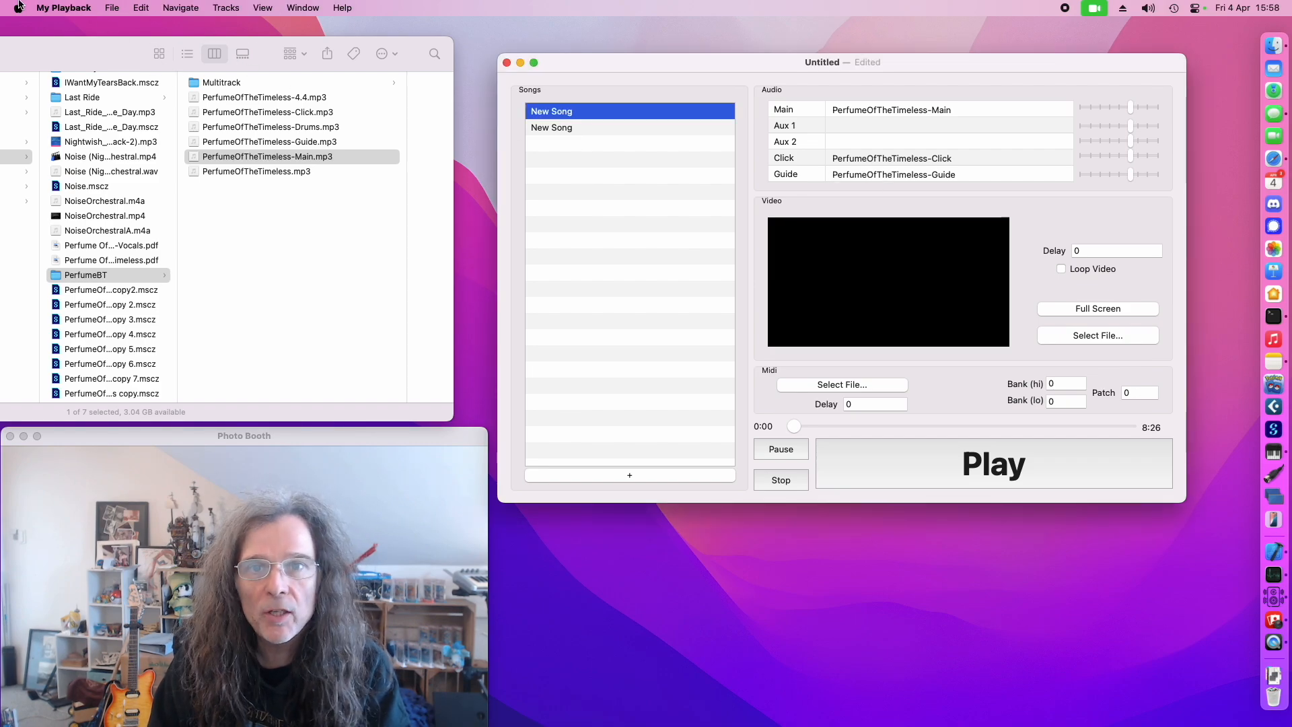
Review the audio device and the main, click and guide output channels in the application settings
left_click(61, 7)
left_click(64, 51)
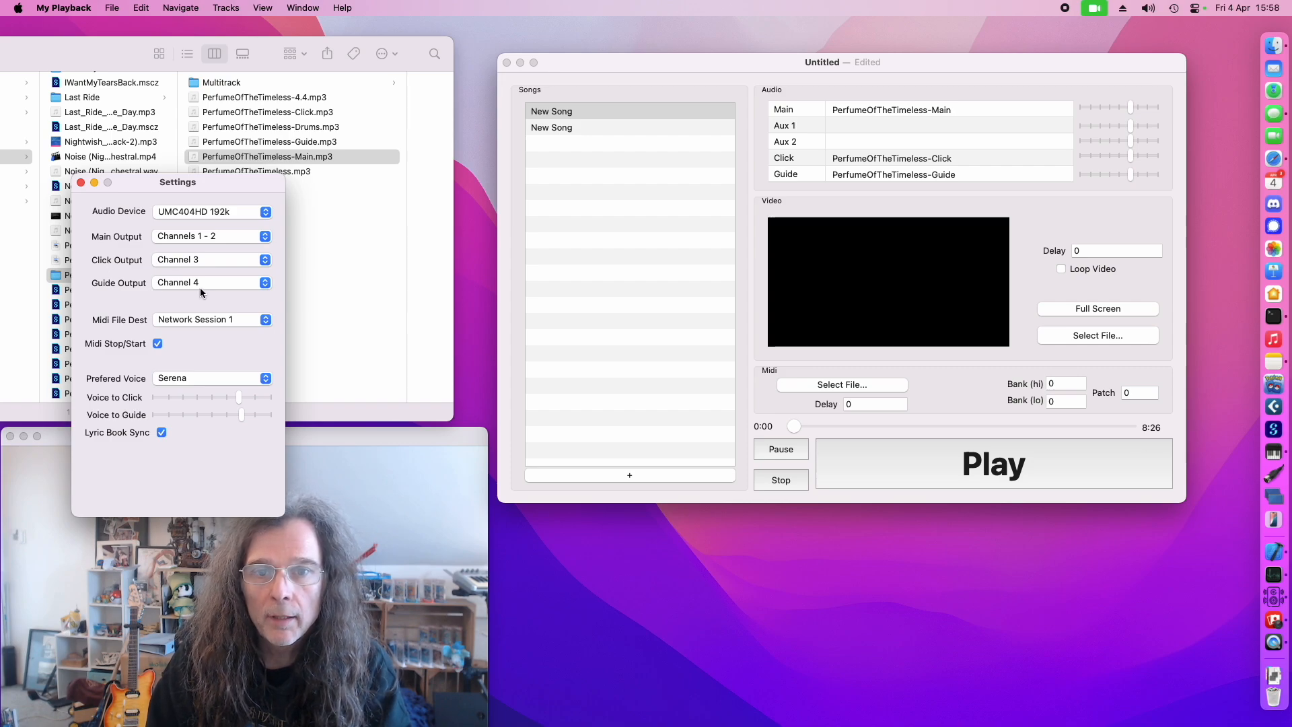
left_click(80, 183)
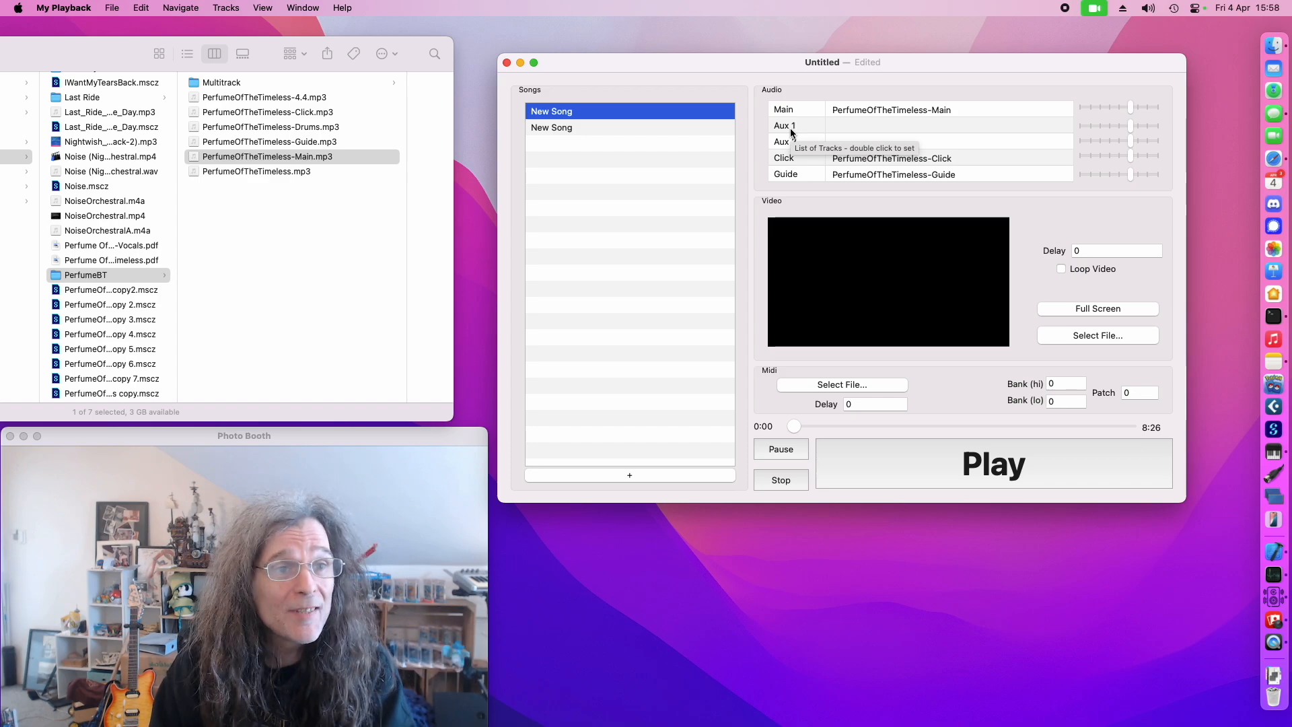
Load PerfumeOfTheTimeless-Drums.mp3 from the PerfumeBT folder as the first song's Aux 1 track
left_click(920, 127)
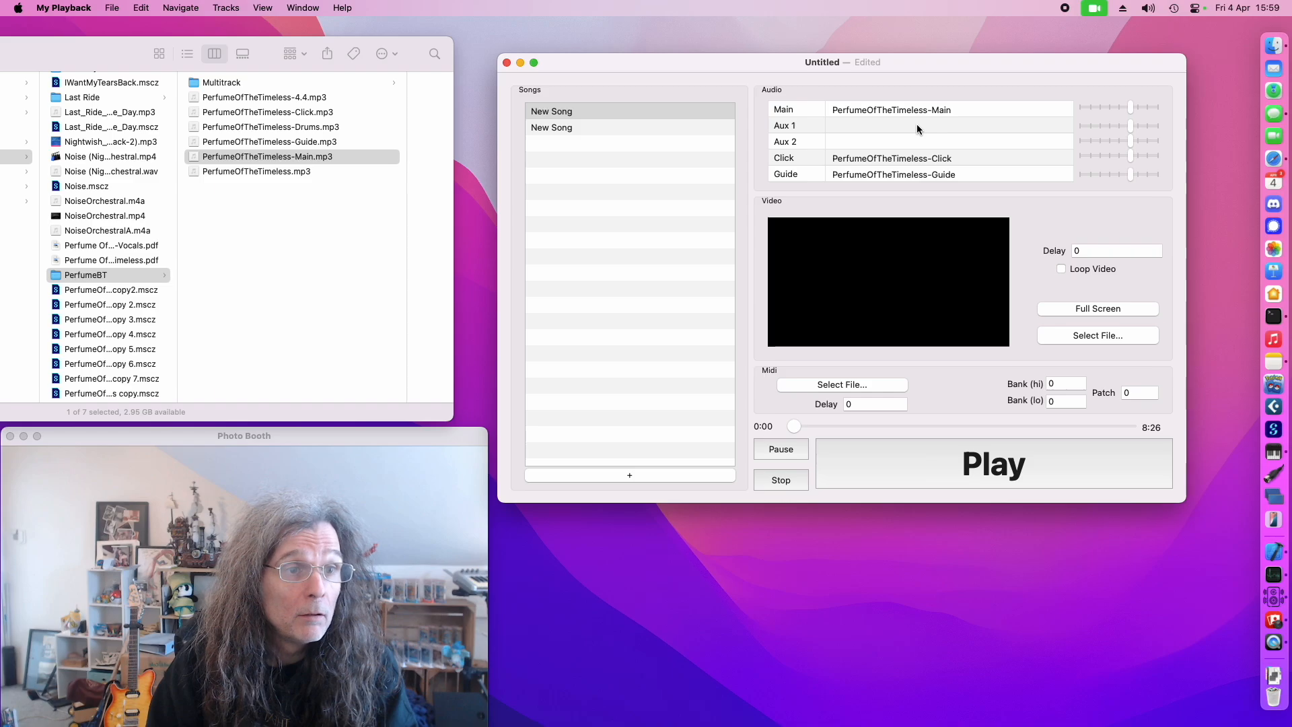
double_click(916, 124)
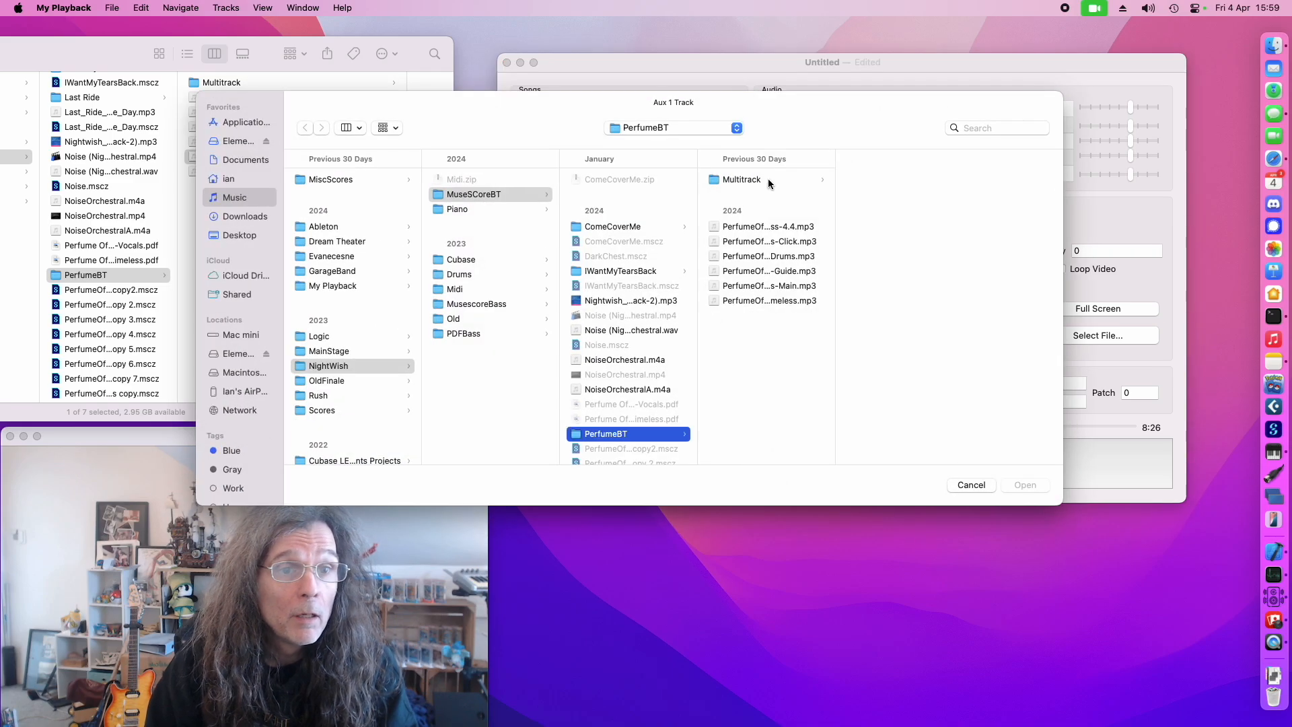
left_click(763, 256)
left_click(1022, 485)
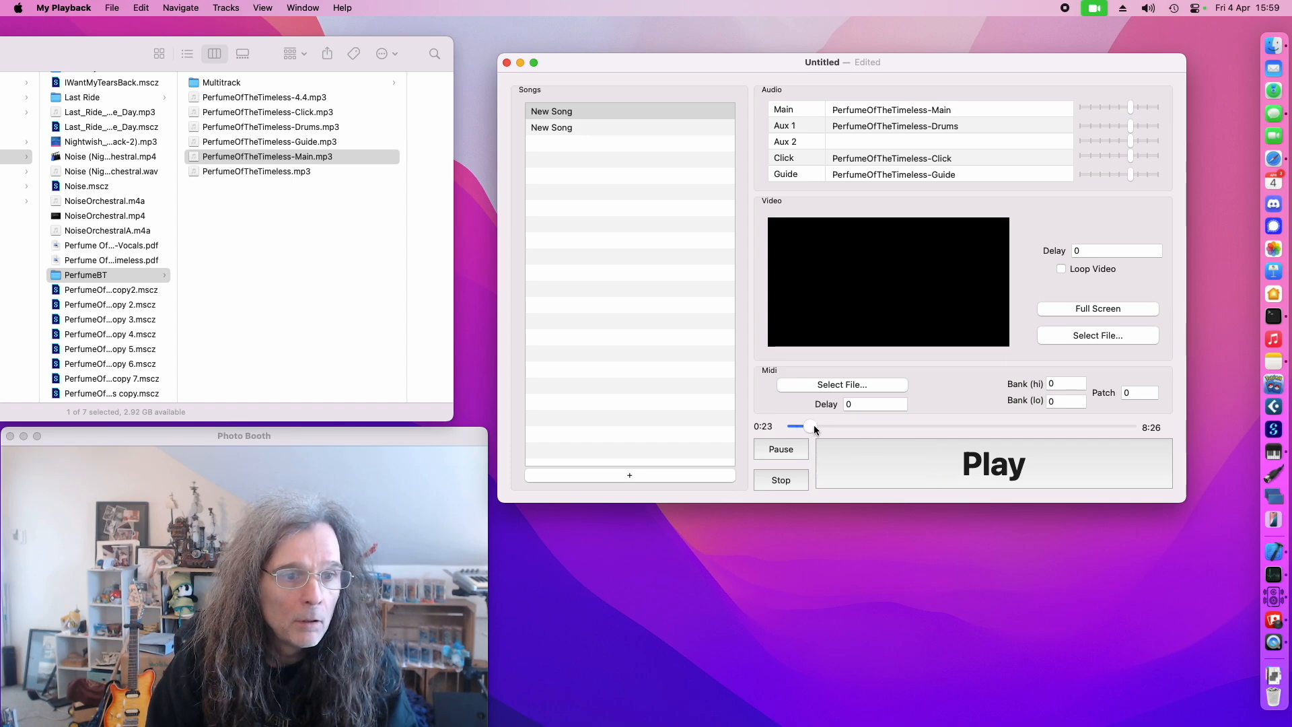
Listen to the song from about 2:41 with the Aux 1 drums volume raised to maximum
left_click(899, 427)
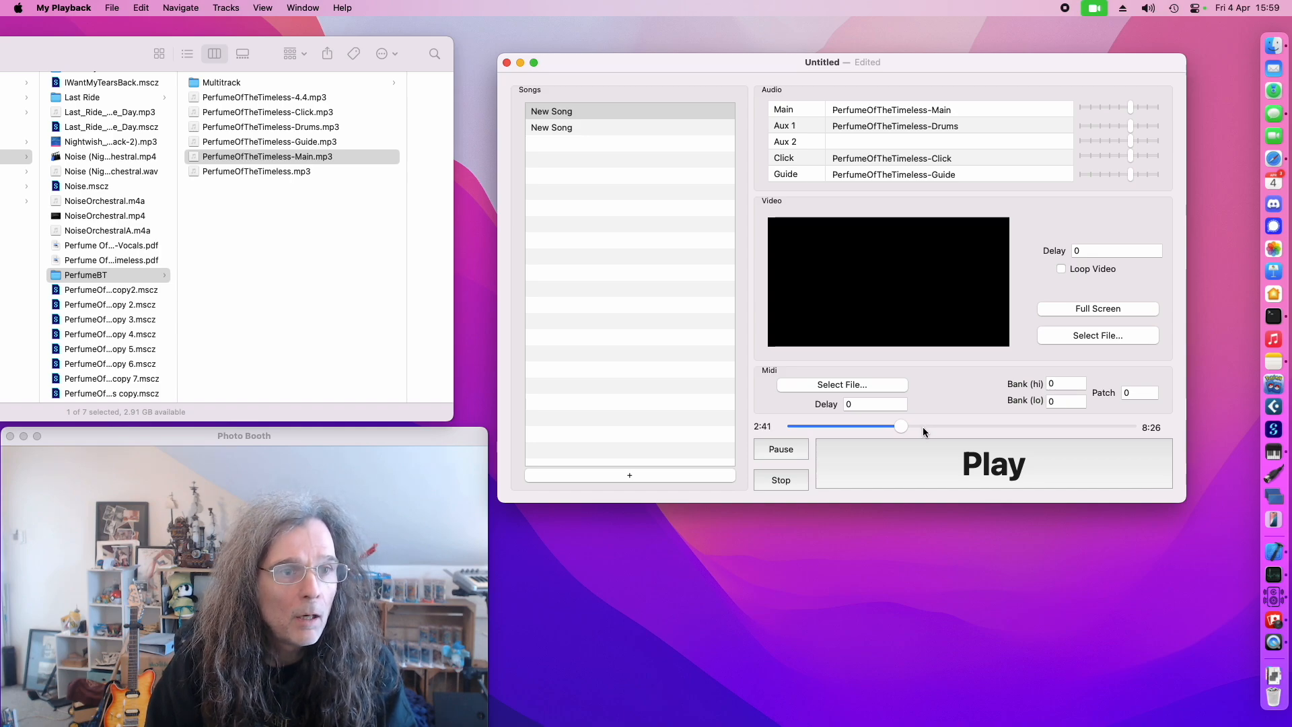
left_click_drag(1131, 126, 1176, 126)
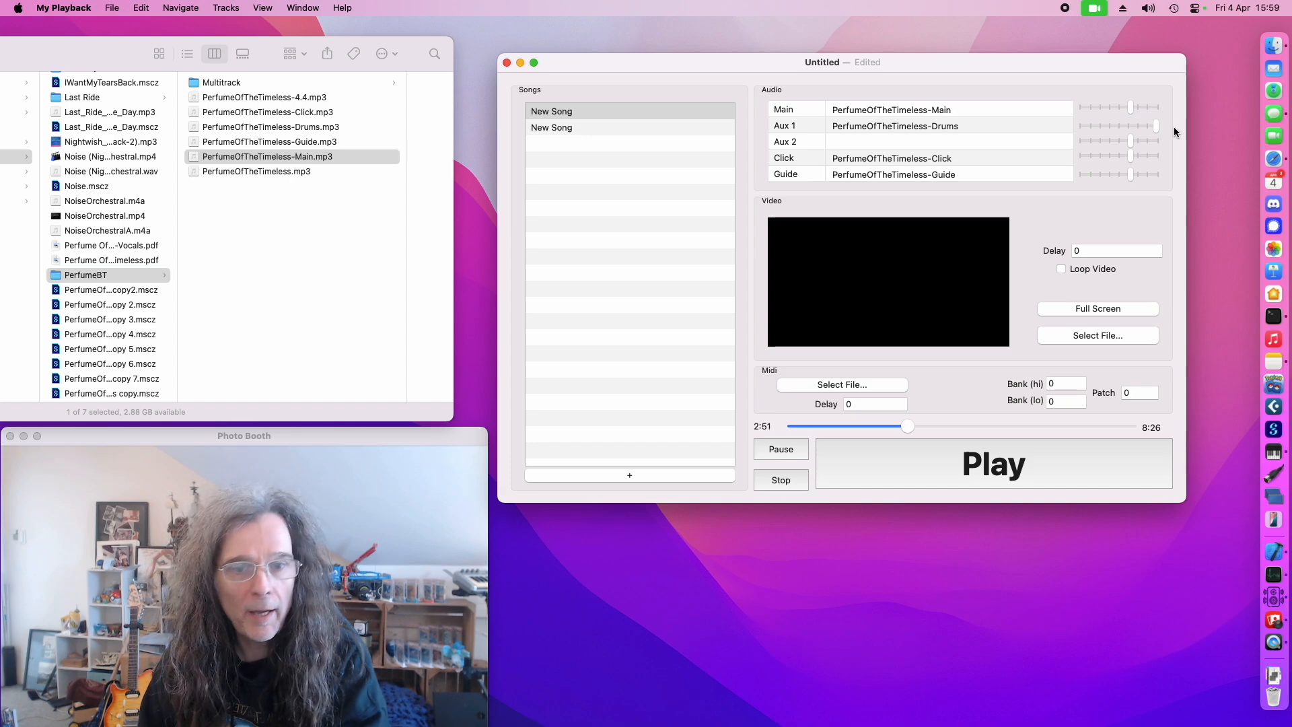
Mute Aux 1 during playback, and end the test with its volume set back to the middle
left_click(226, 8)
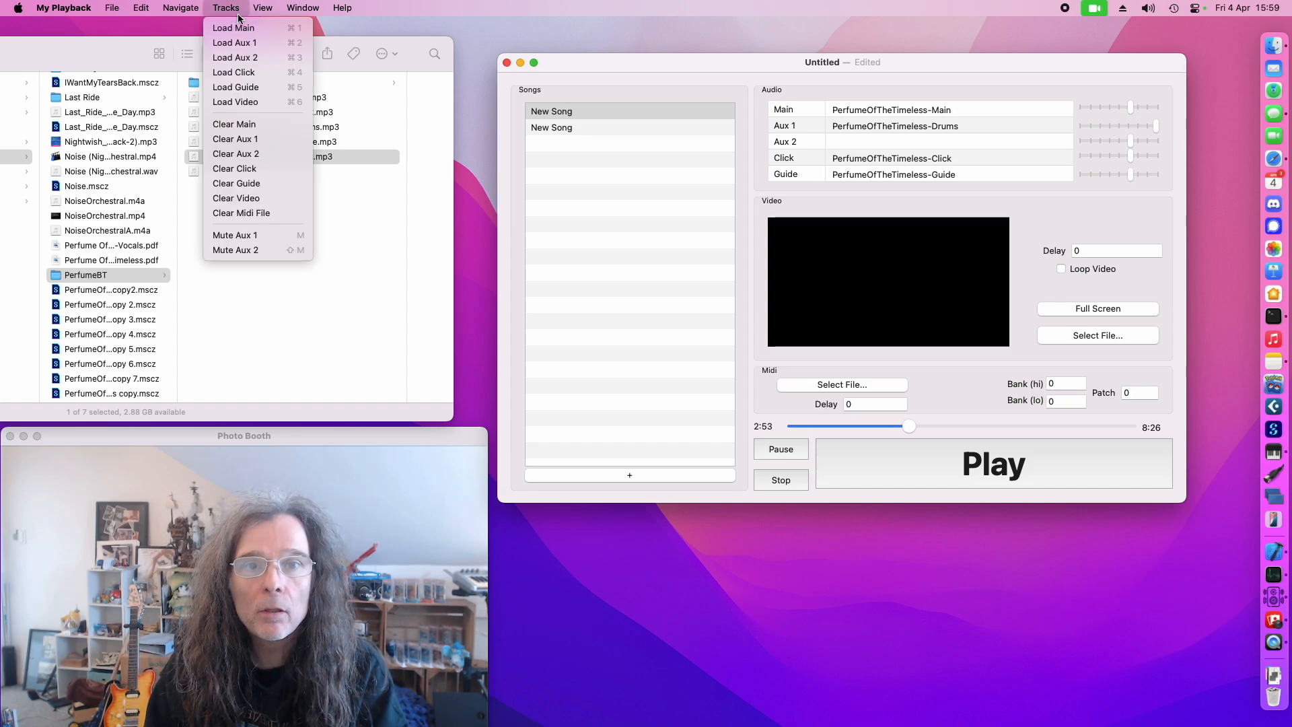
left_click(255, 235)
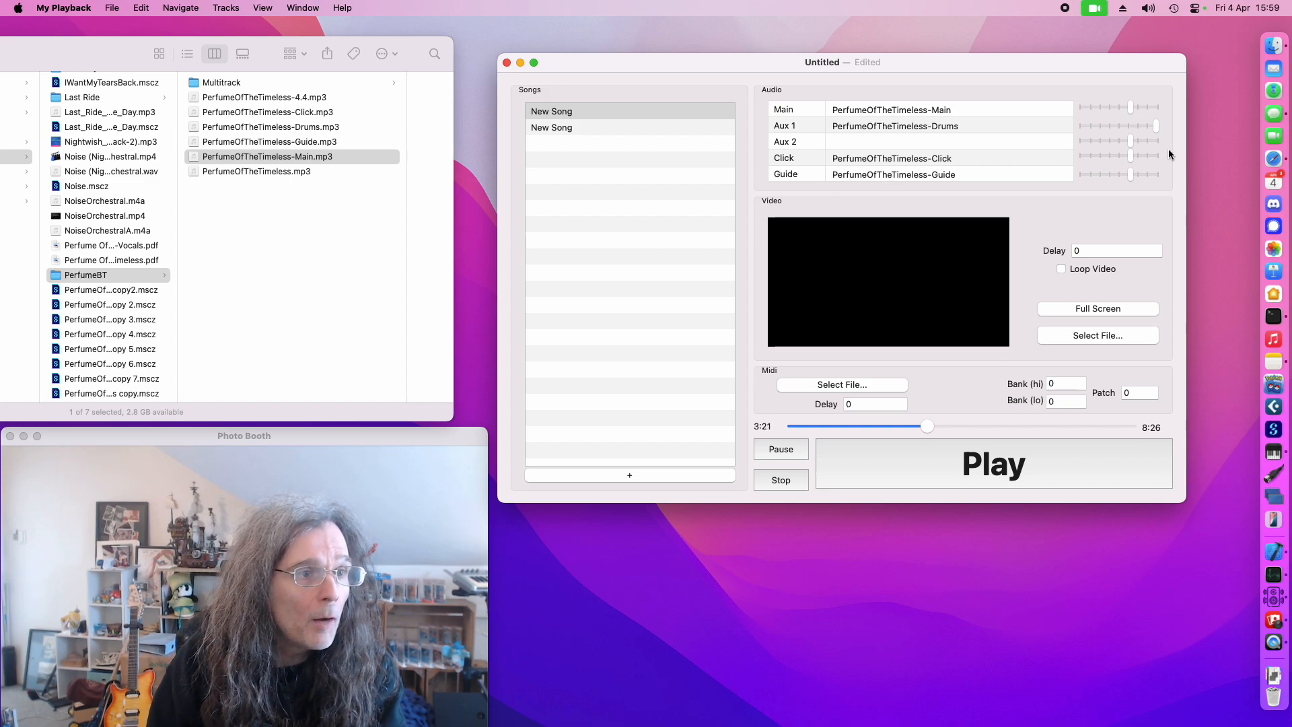
left_click_drag(1157, 126, 1131, 132)
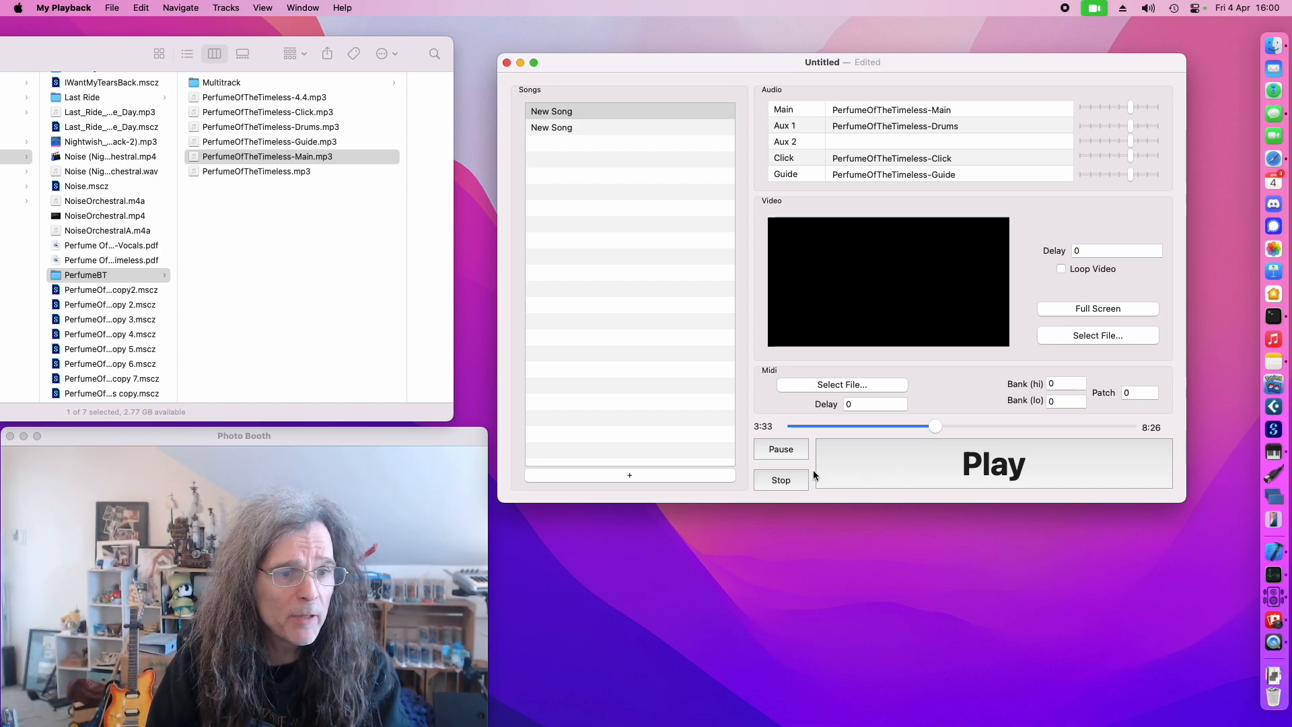
left_click(791, 481)
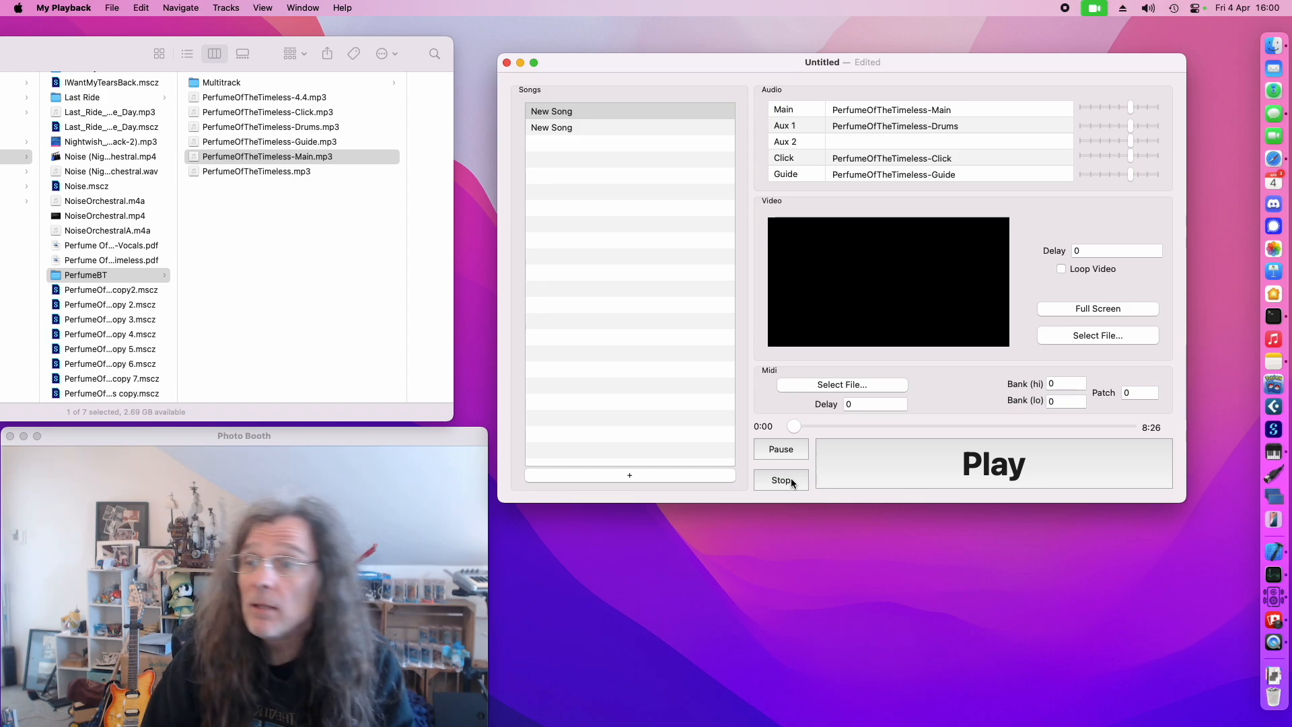
Switch to the Safari window with the YouTube video and move it down below the My Playback window
left_click_drag(774, 213, 916, 256)
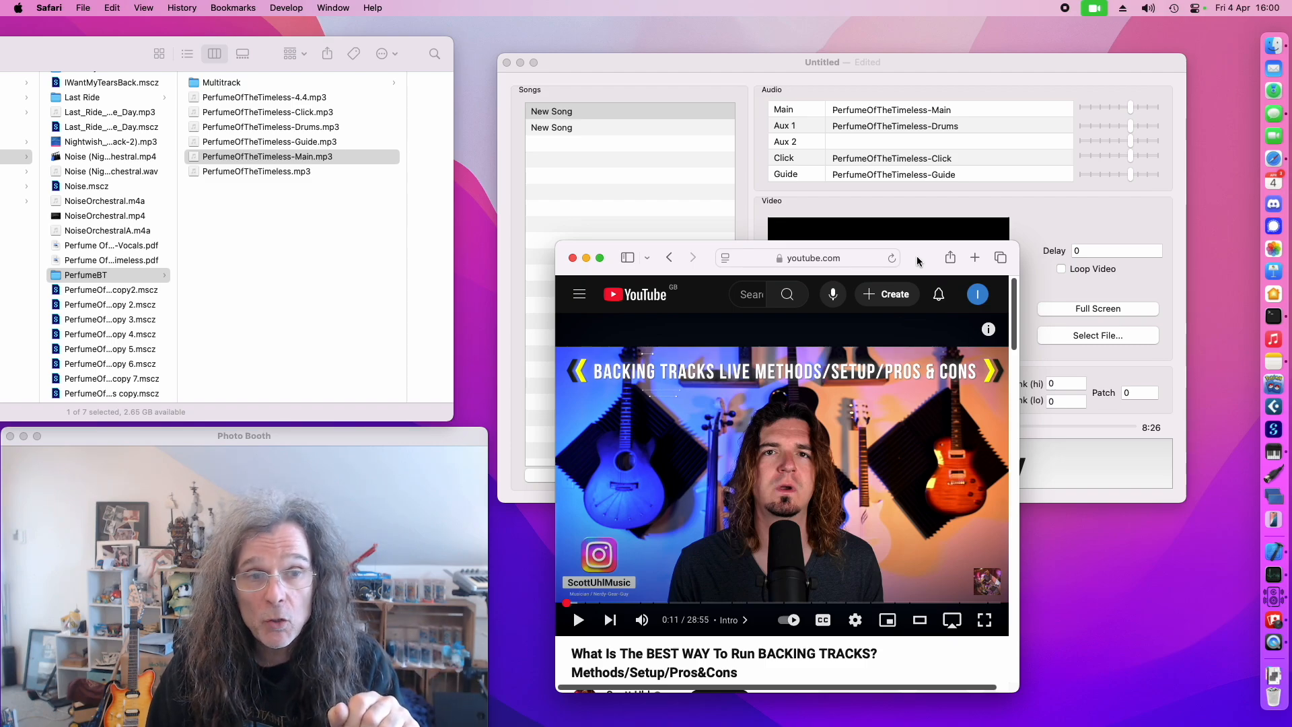
left_click_drag(917, 256, 923, 548)
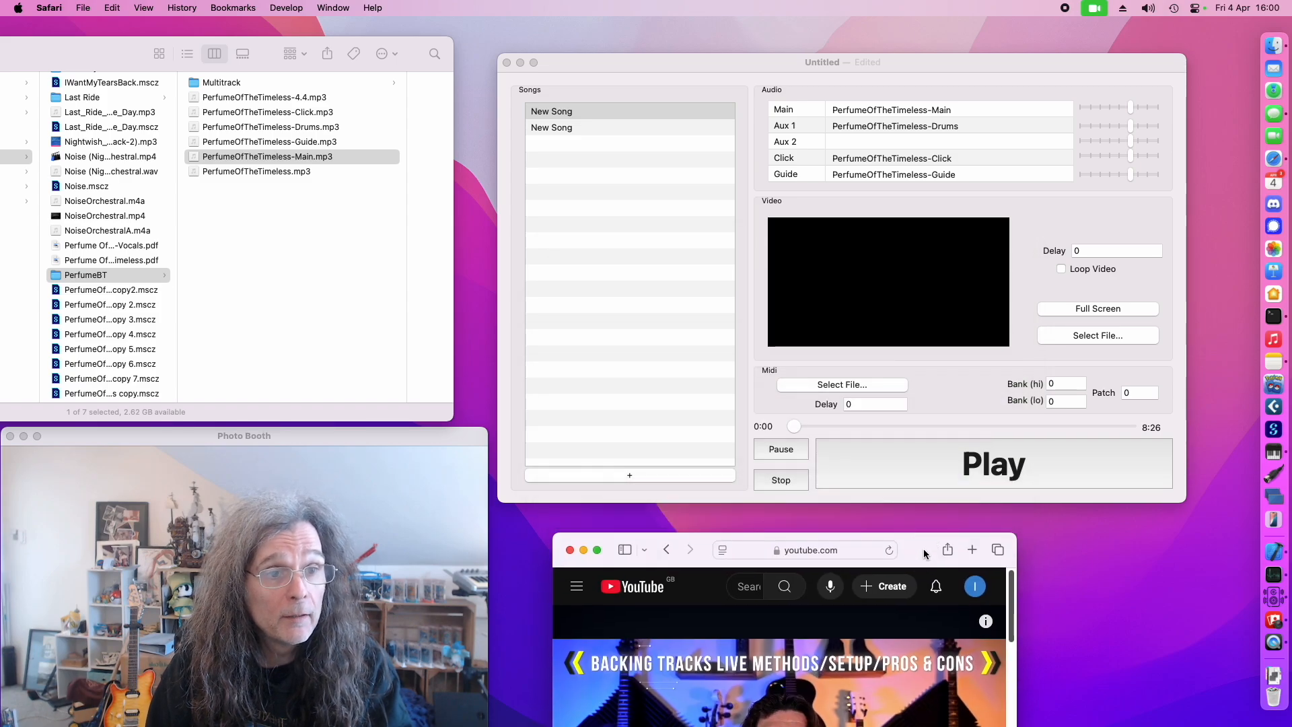